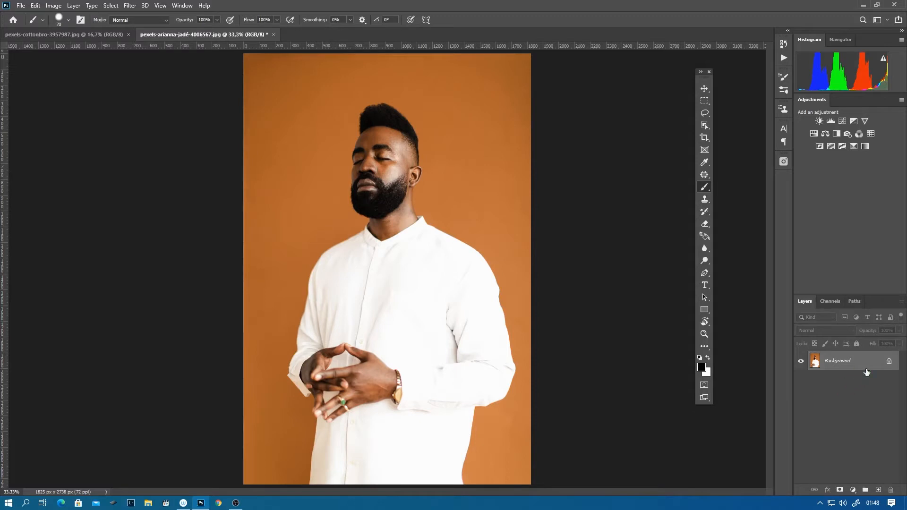
- Unlock the Background layer and add a Hue/Saturation adjustment layer named "Background C" above it
click(888, 360)
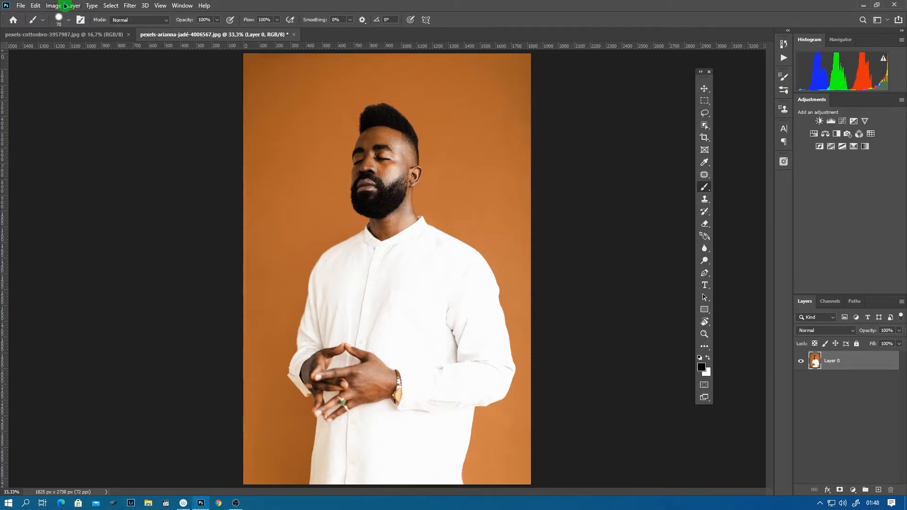
click(72, 5)
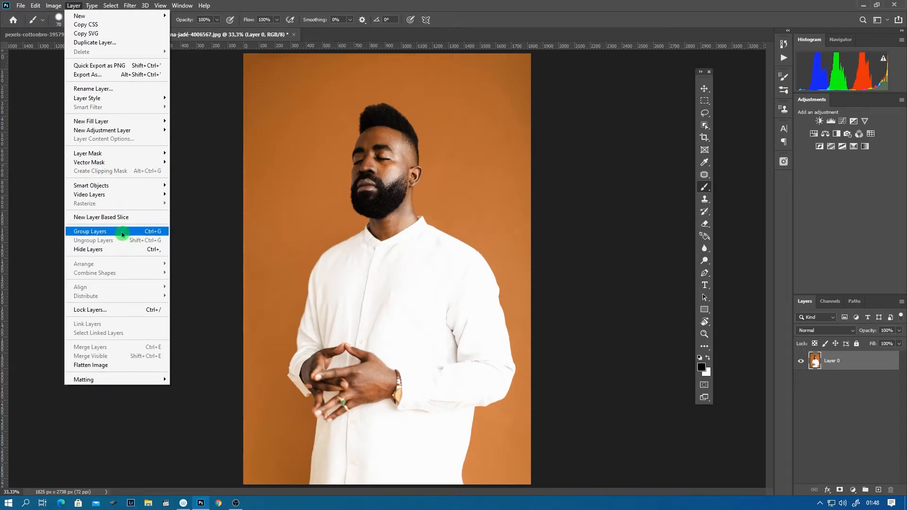
mouse_move(101, 130)
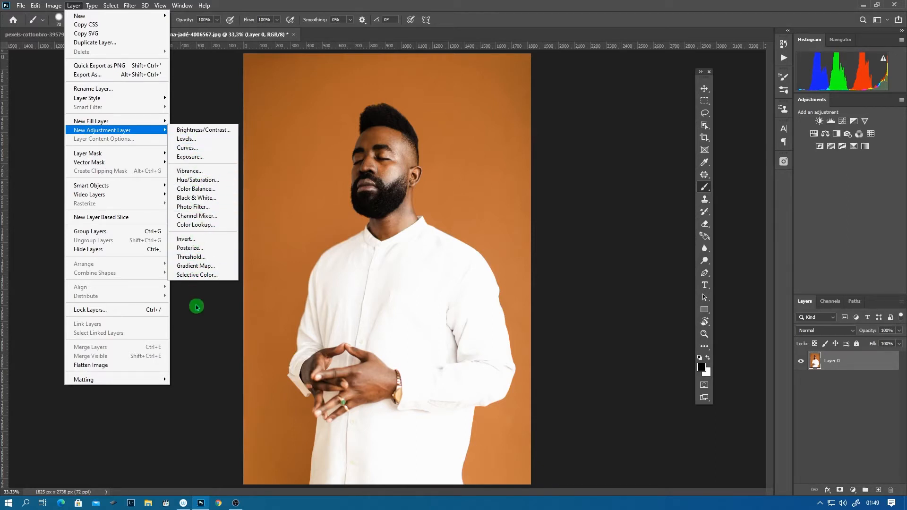
click(194, 181)
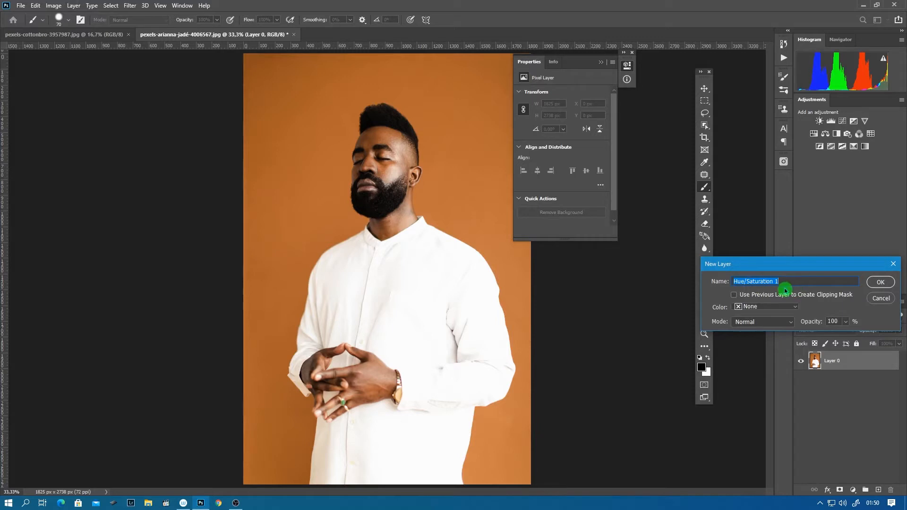
text(Ba)
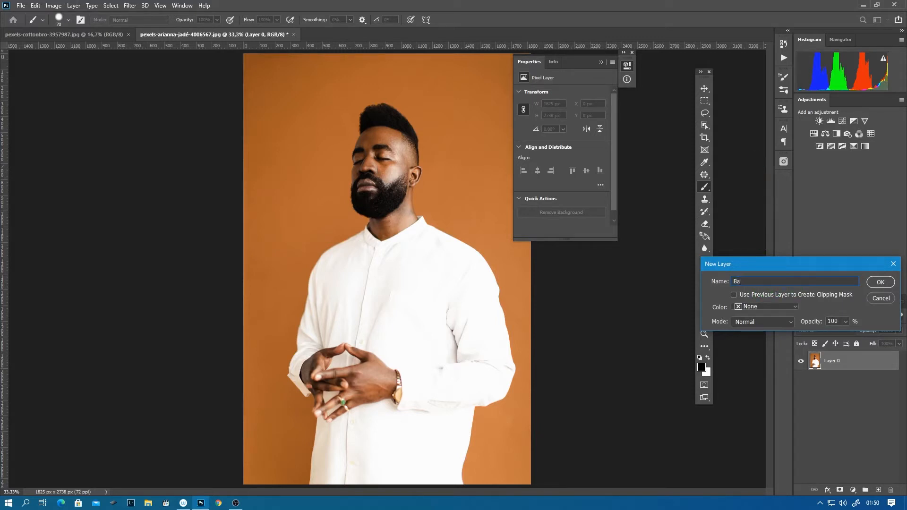
text(ckground C)
click(882, 283)
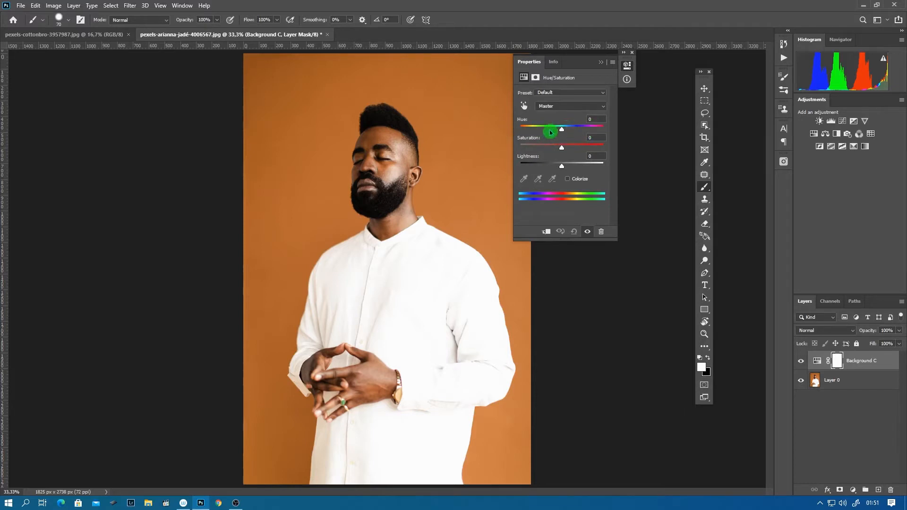
- Test a Master hue of -23 on the Background C adjustment and bring it back to -2
mouse_move(561, 129)
mouse_down()
mouse_move(541, 130)
mouse_move(591, 129)
mouse_move(520, 134)
mouse_move(589, 136)
mouse_move(521, 143)
mouse_move(583, 137)
mouse_move(552, 135)
mouse_up()
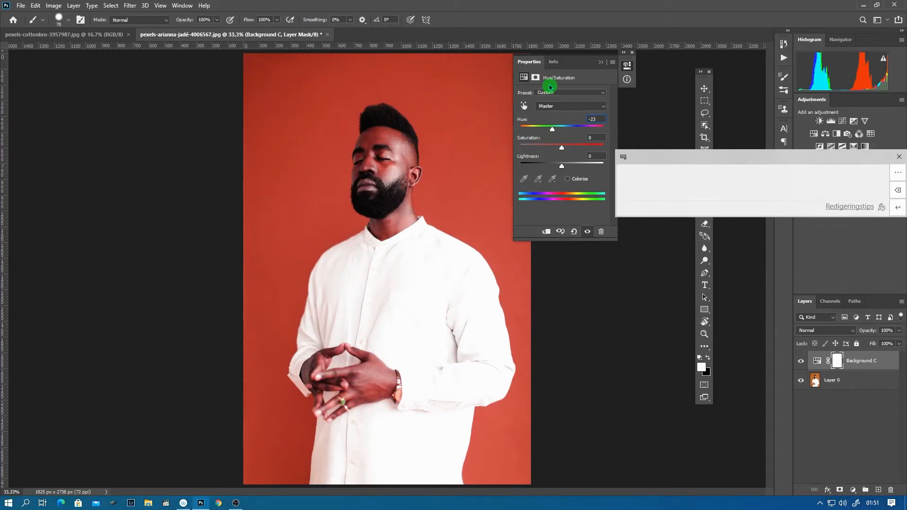
key(BackSpace)
key(BackSpace)
key(BackSpace)
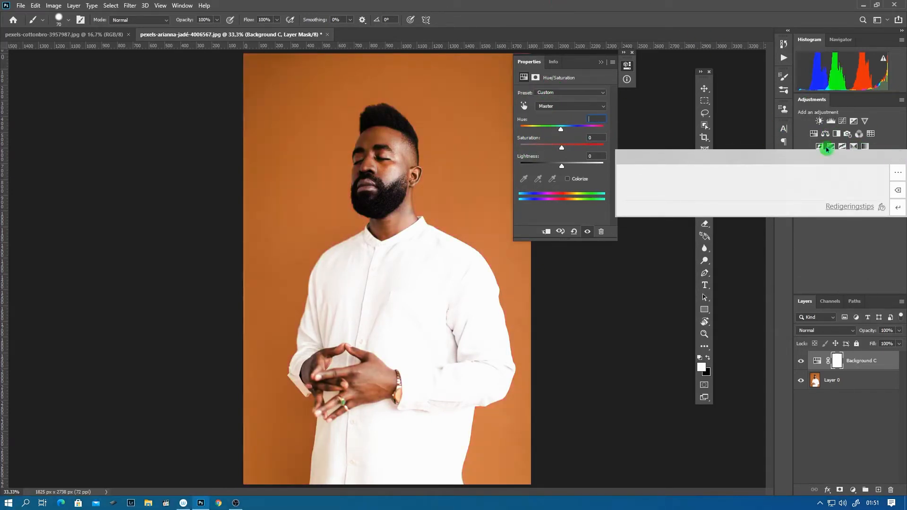
click(548, 111)
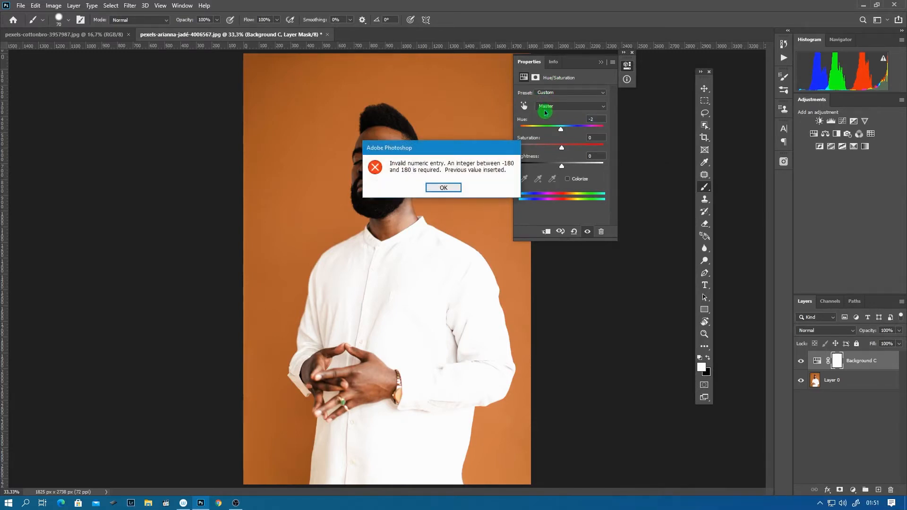
click(444, 188)
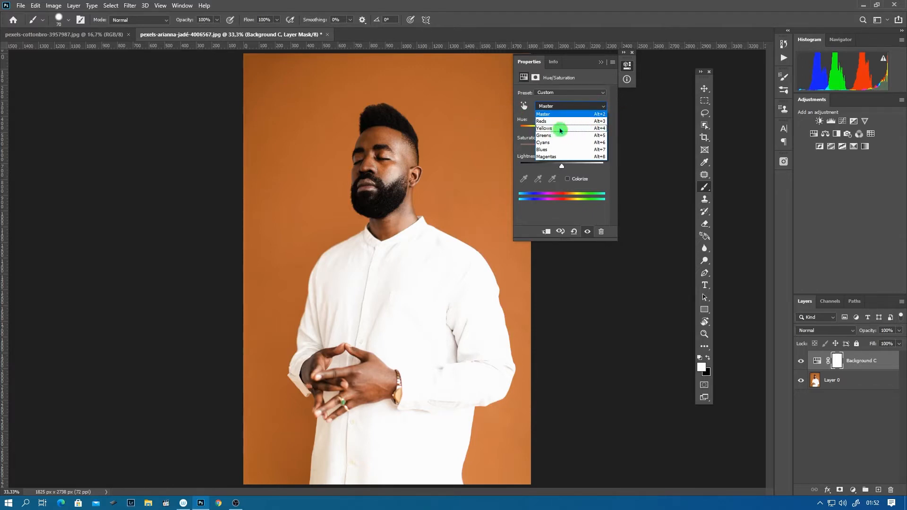
- Target the Yellows in the Hue/Saturation adjustment, shift their colour range to 352°/21°–51°\80°, and set the hue to -3
click(557, 129)
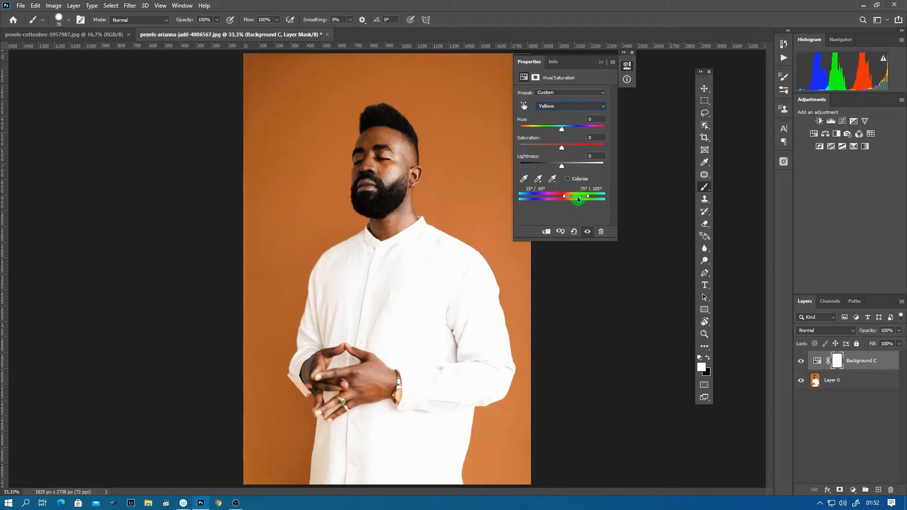
drag(577, 199, 572, 199)
drag(572, 199, 569, 198)
mouse_move(561, 128)
mouse_down()
mouse_move(526, 132)
mouse_move(593, 131)
mouse_move(561, 130)
mouse_up()
drag(567, 196, 568, 196)
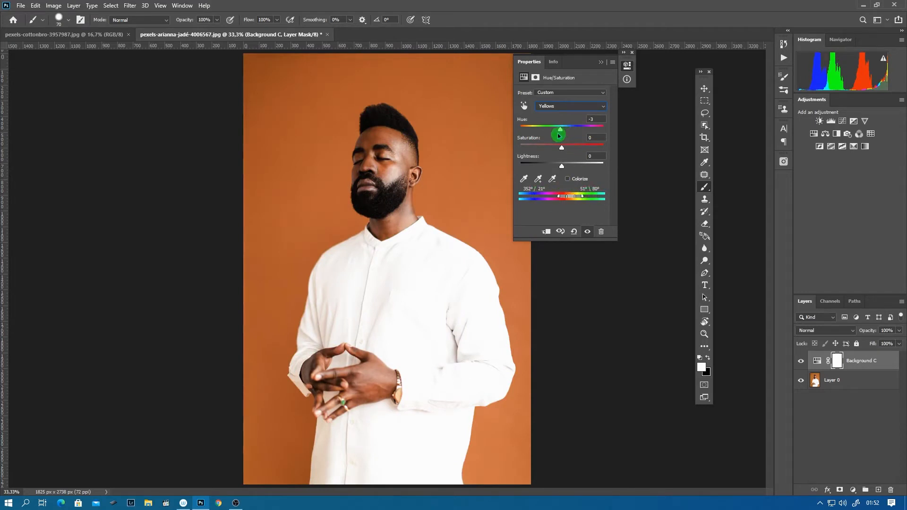
- Try the Yellows hue at -180 and -23 with different saturation amounts, and return the hue to -1
drag(559, 130, 516, 135)
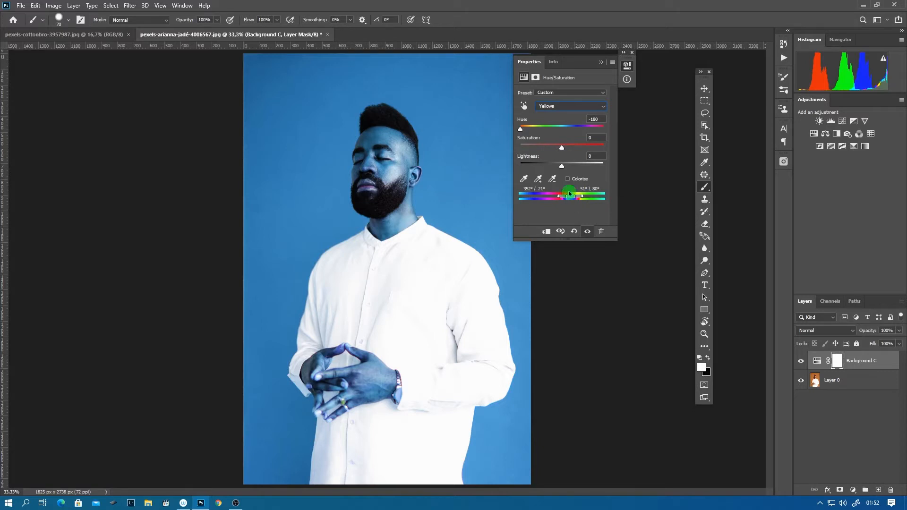
click(550, 127)
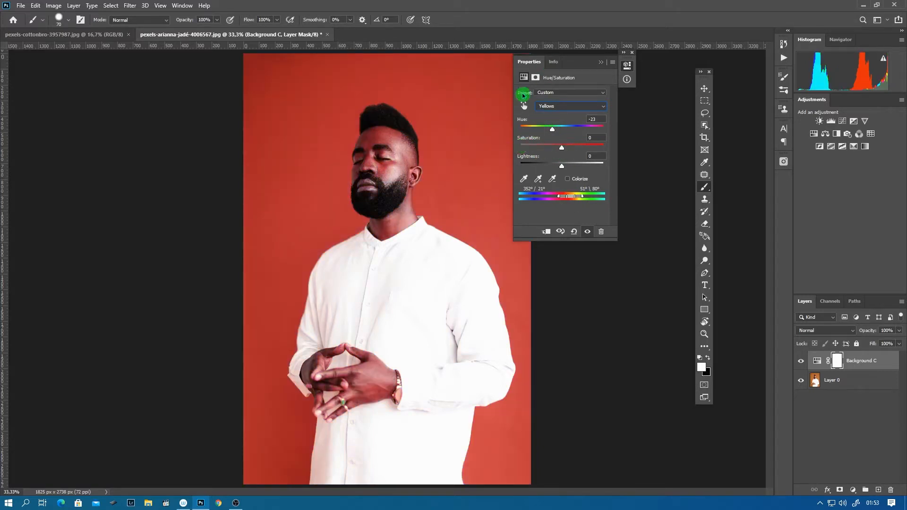
drag(563, 151, 615, 152)
drag(522, 148, 561, 130)
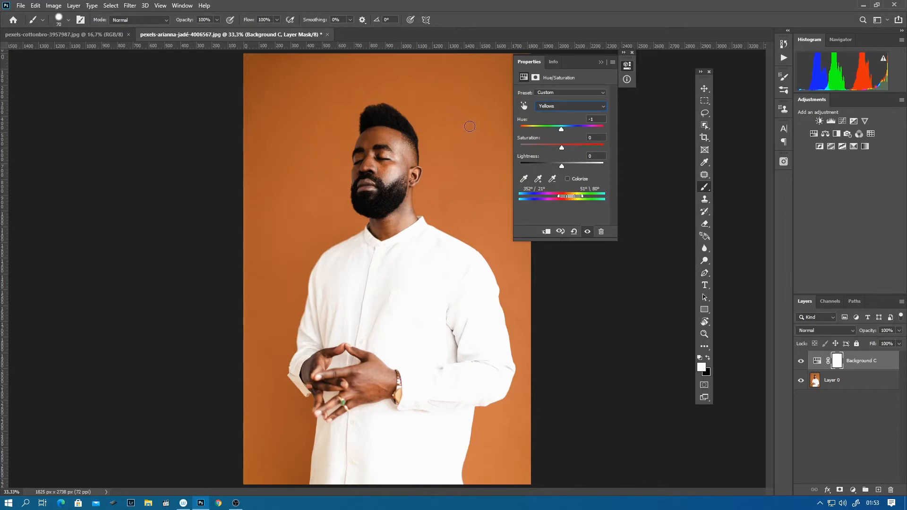
- Sample the orange backdrop with the adjustment's eyedropper to target its colour range, and set that range's hue to +99
click(524, 179)
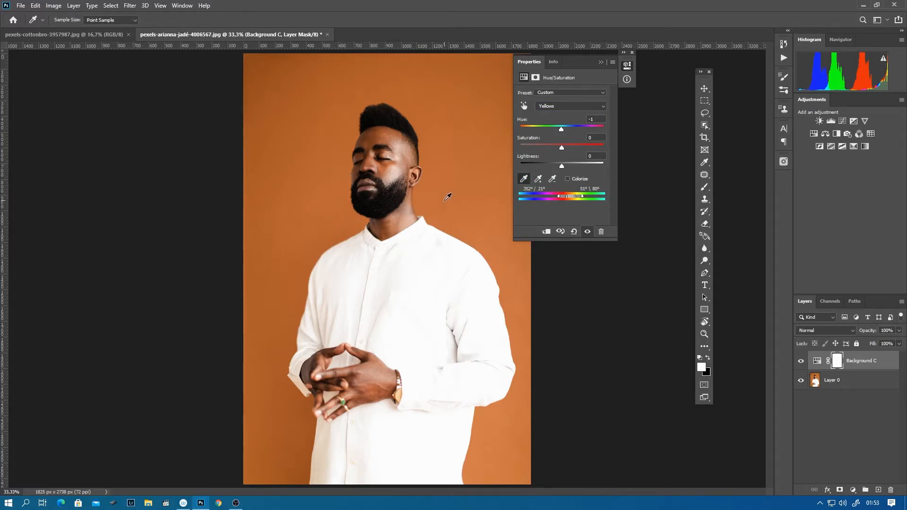
click(571, 194)
mouse_move(569, 197)
mouse_down()
mouse_move(558, 197)
mouse_move(584, 197)
mouse_move(543, 197)
mouse_move(560, 196)
mouse_up()
click(461, 171)
click(561, 129)
mouse_move(561, 130)
mouse_down()
mouse_move(581, 132)
mouse_move(537, 133)
mouse_move(576, 140)
mouse_move(534, 137)
mouse_move(562, 142)
mouse_up()
drag(561, 142, 589, 141)
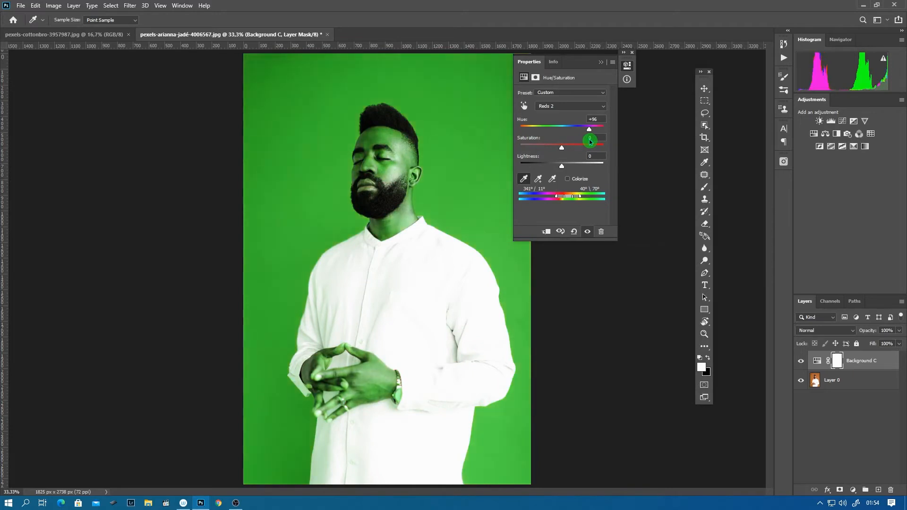
- Try stronger and weaker saturation for the sampled range and set it to -44
mouse_move(561, 149)
mouse_down()
mouse_move(537, 151)
mouse_move(601, 151)
mouse_move(524, 152)
mouse_move(567, 158)
mouse_up()
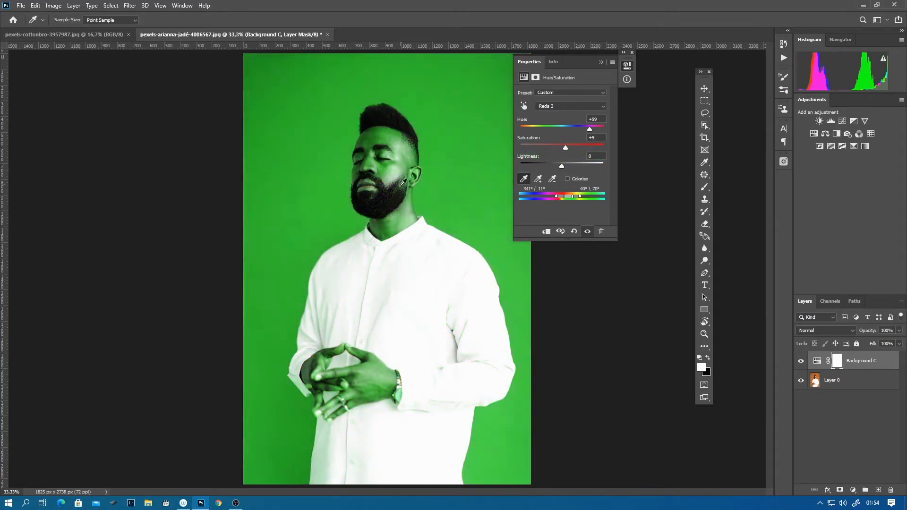
click(564, 150)
drag(565, 150, 546, 147)
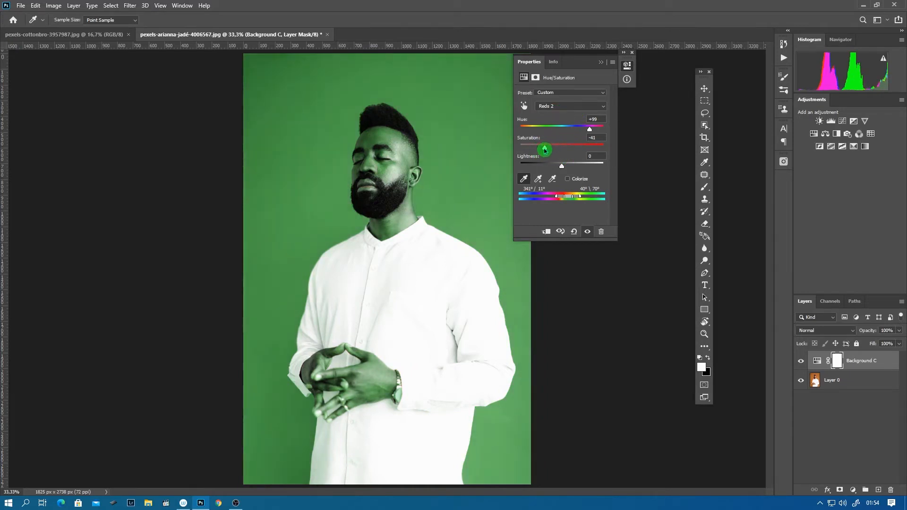
drag(546, 148, 598, 155)
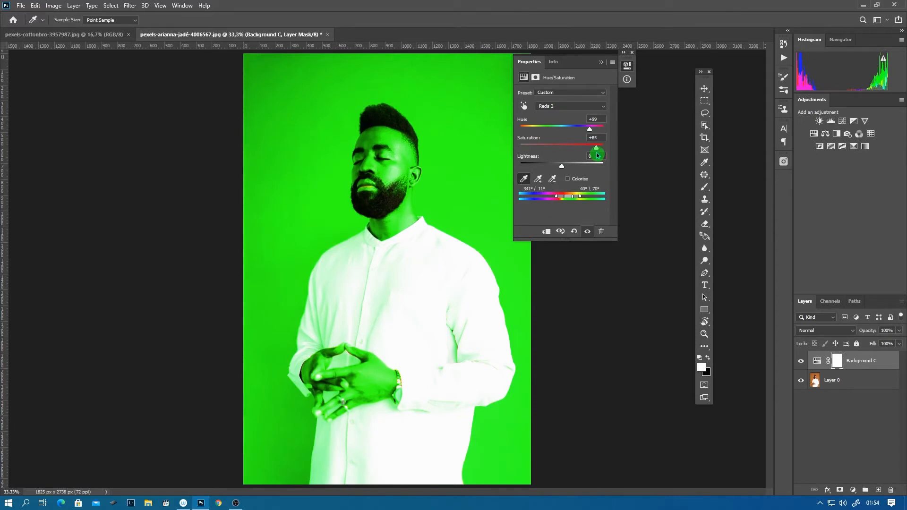
drag(597, 155, 586, 155)
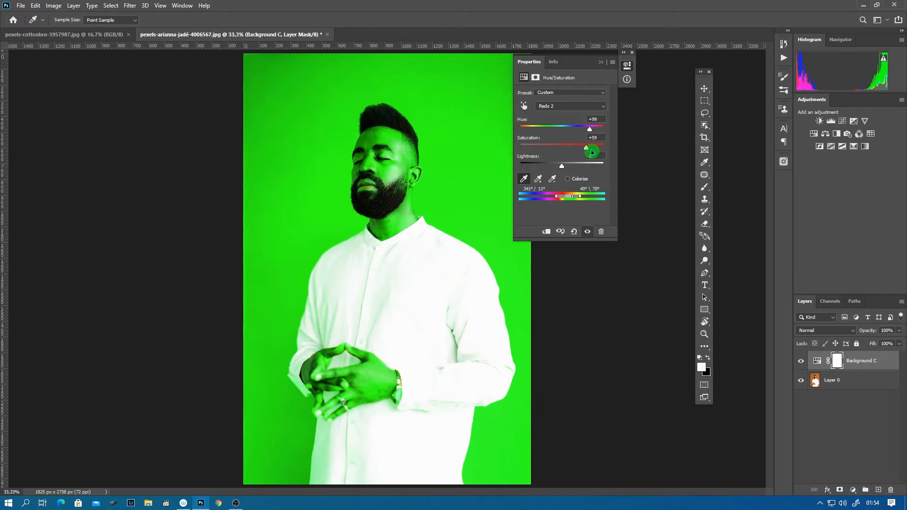
drag(586, 149, 543, 150)
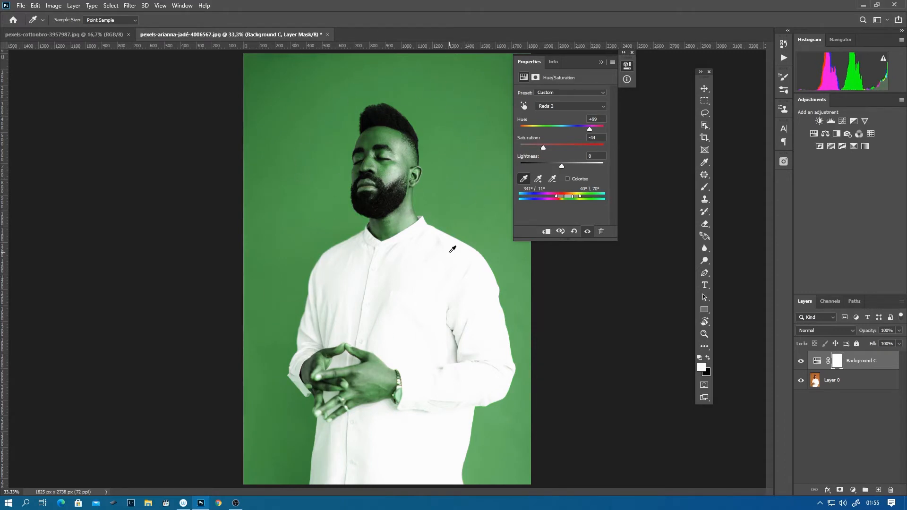
- Set the sampled range's lightness to -15 and collapse the adjustment properties
click(566, 170)
mouse_move(563, 170)
mouse_down()
mouse_move(607, 173)
mouse_move(547, 173)
mouse_move(556, 172)
mouse_up()
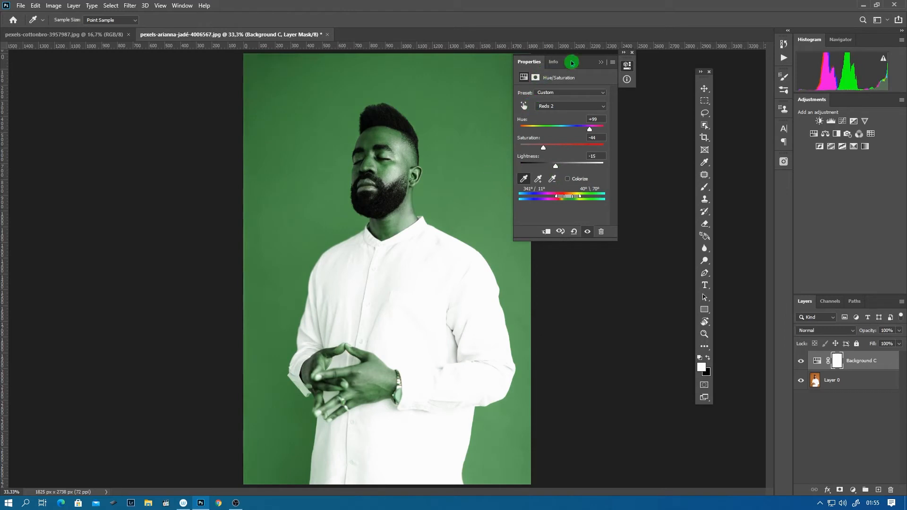
click(600, 62)
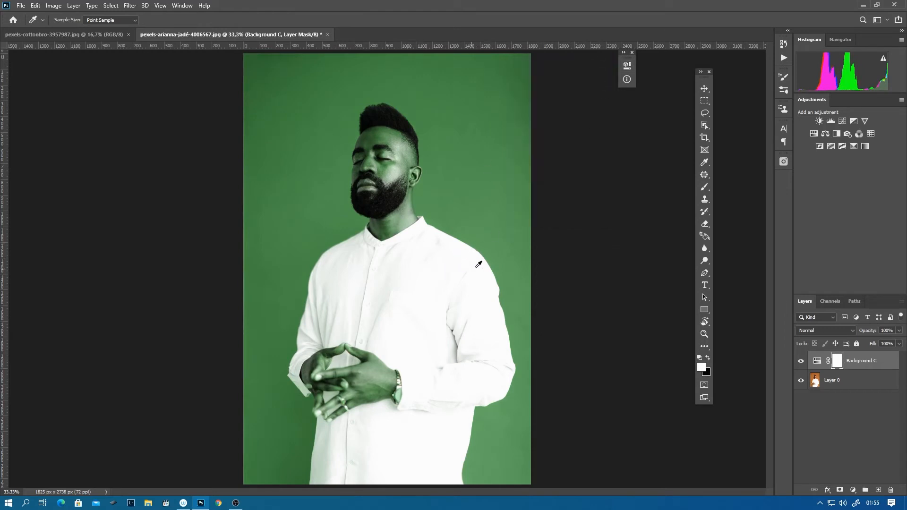
- Toggle the visibility of the Background C layer to compare the image with and without the colour change
click(800, 361)
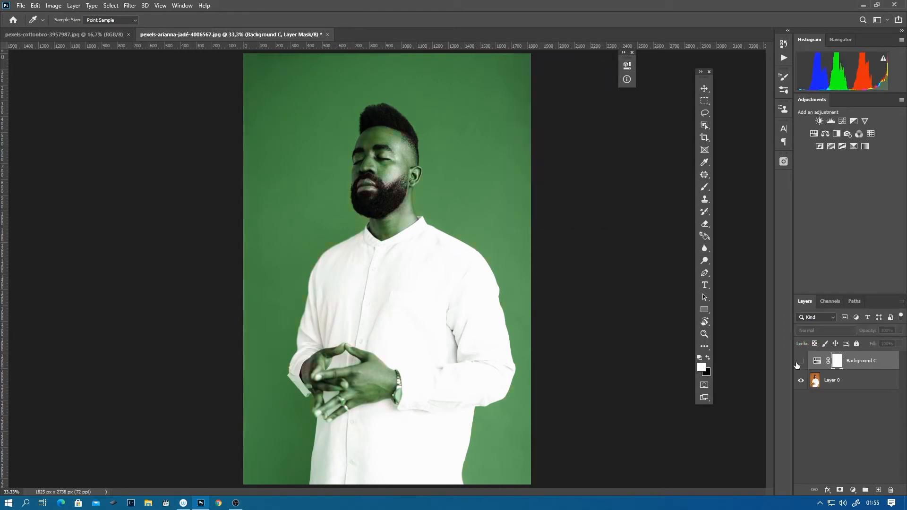
click(800, 362)
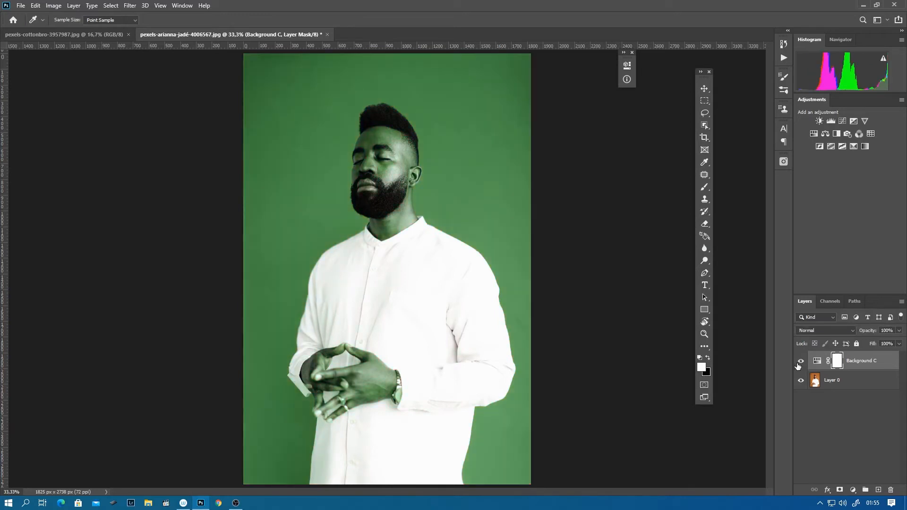
click(800, 362)
click(800, 363)
click(799, 365)
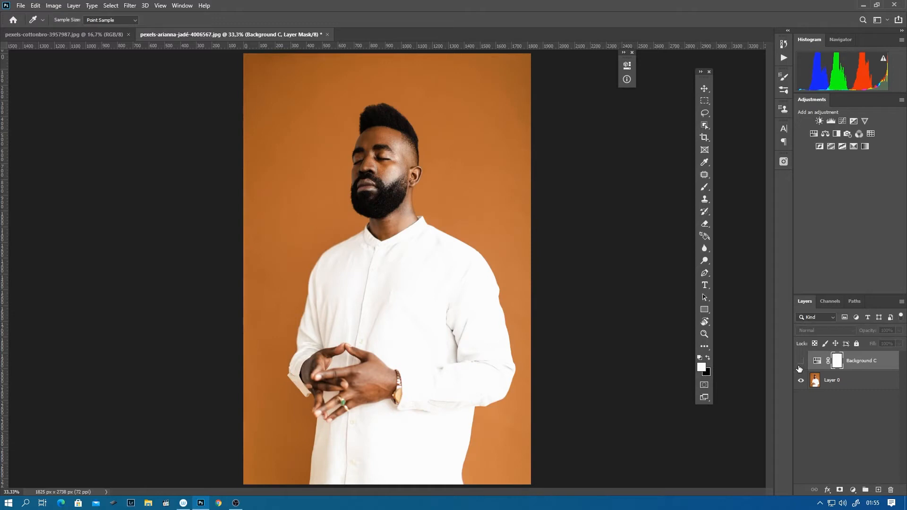
click(801, 362)
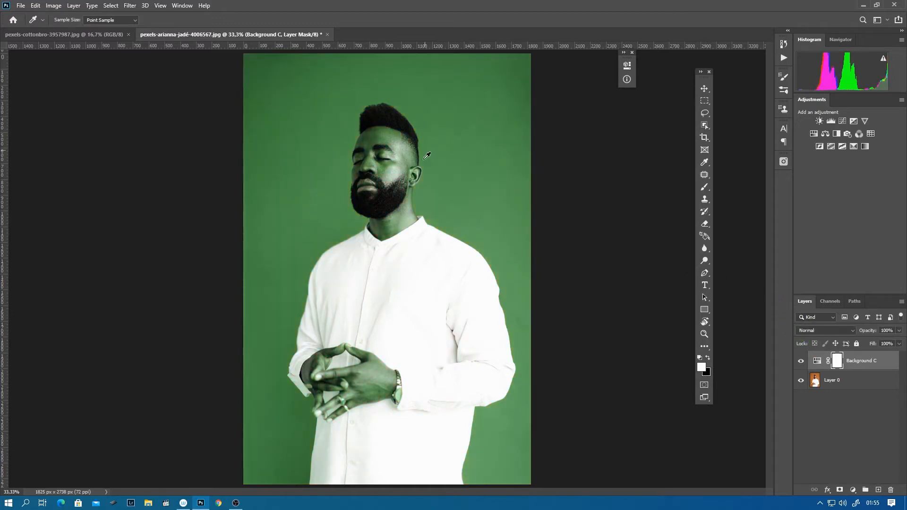
- Test the Brush on the Background C layer mask by painting the man's cheek in black and painting it back in white
drag(386, 157, 423, 159)
drag(410, 197, 418, 283)
click(705, 188)
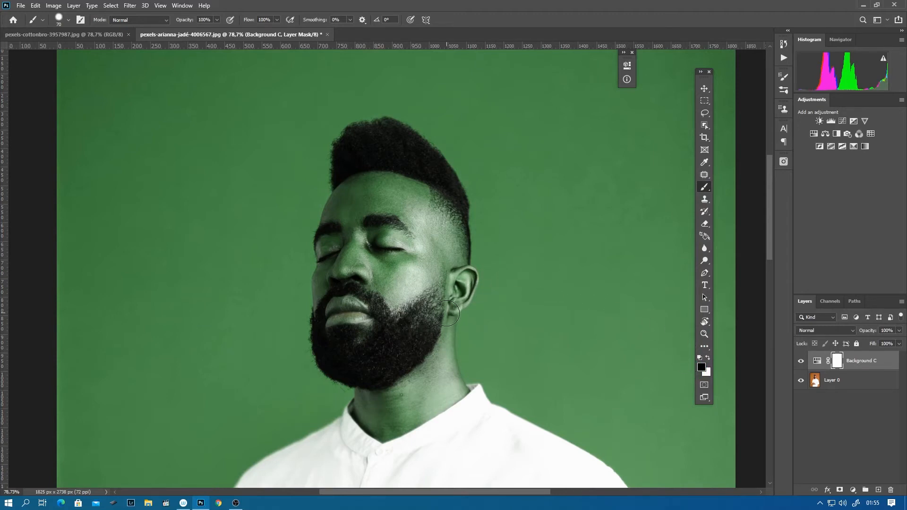
drag(422, 250, 400, 306)
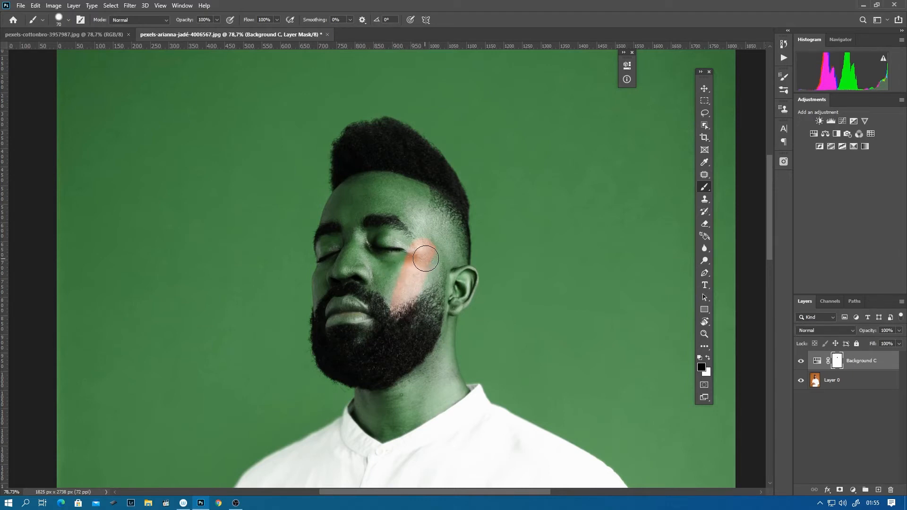
key(ctrl+z)
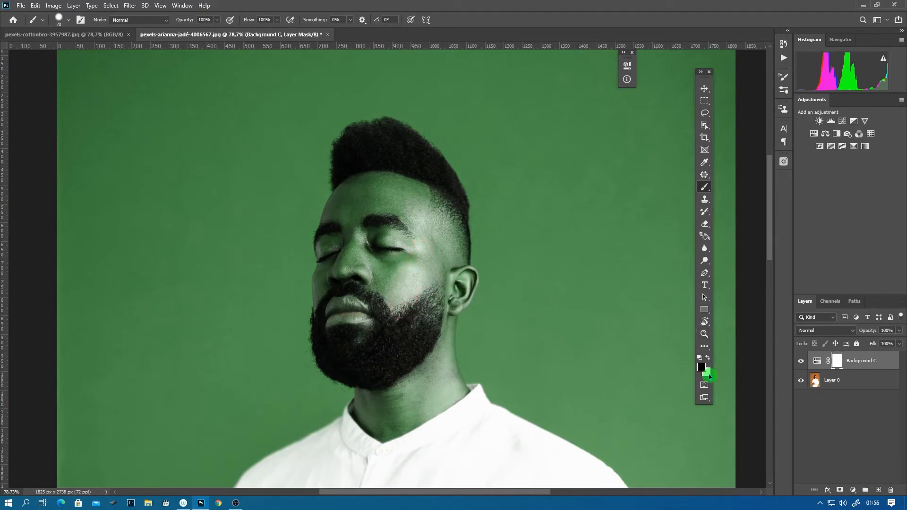
drag(410, 239, 409, 295)
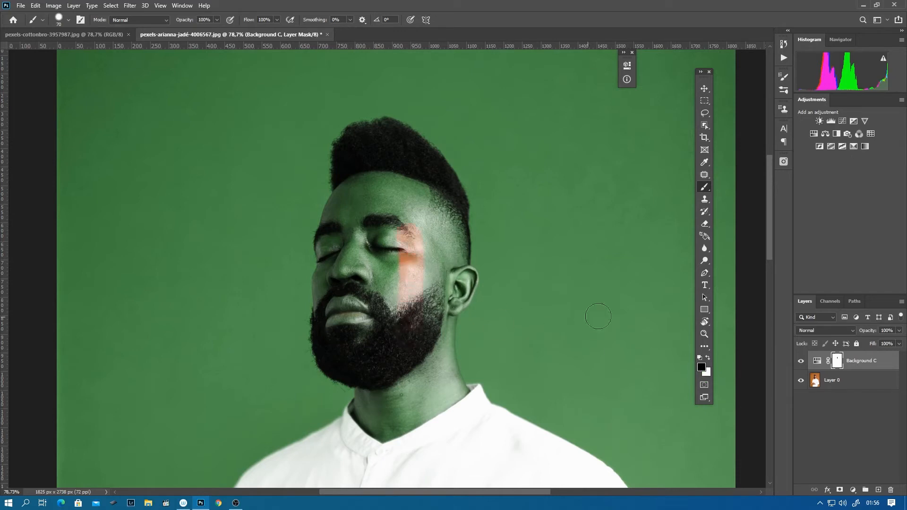
key(x)
drag(406, 229, 409, 321)
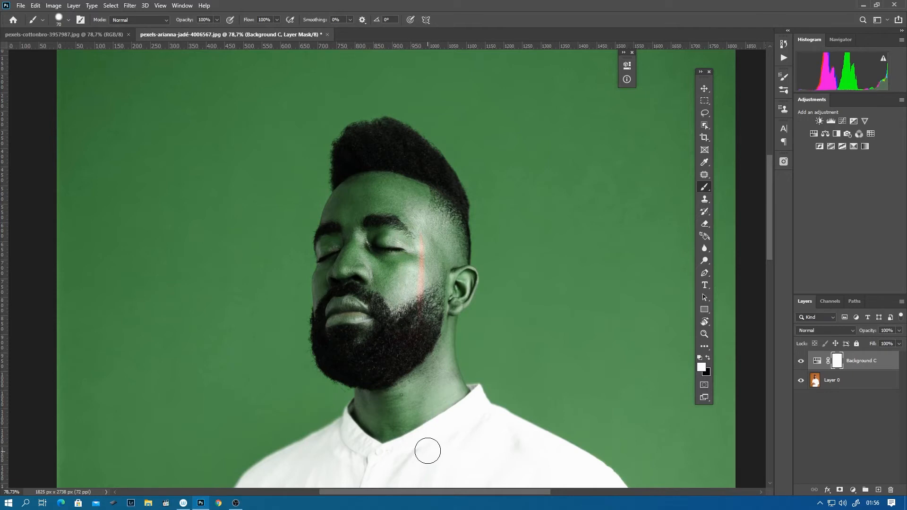
- Try painting the cheek on the layer mask with foreground colour #d0a8a8, and undo the stroke
click(701, 367)
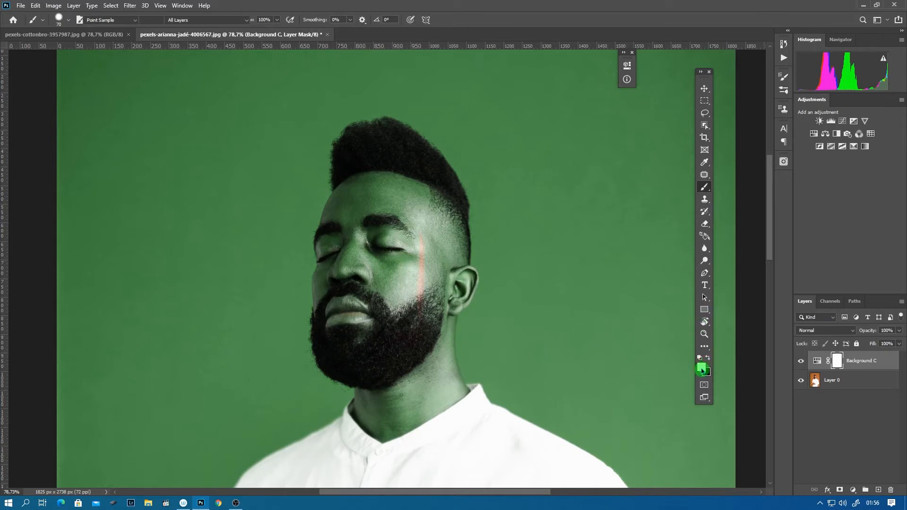
click(573, 318)
click(764, 292)
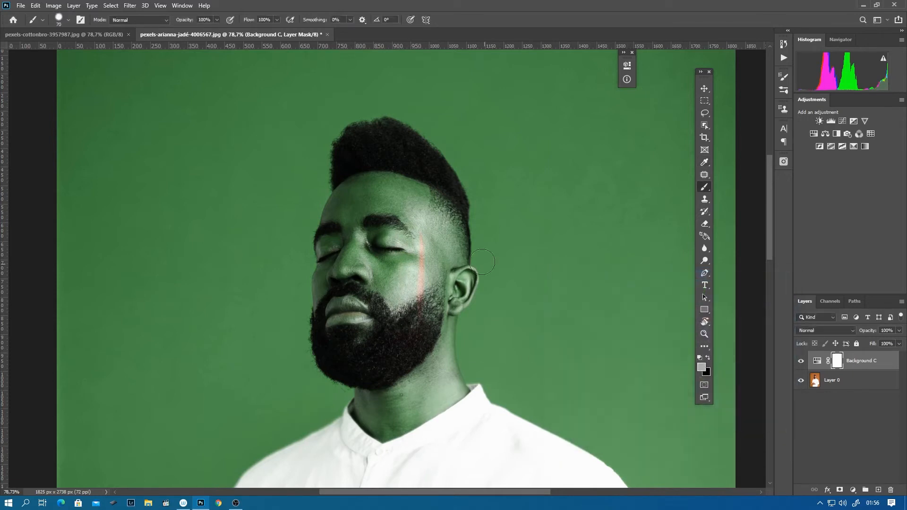
mouse_move(426, 238)
mouse_down()
mouse_move(430, 328)
mouse_move(431, 236)
mouse_move(425, 313)
mouse_move(415, 250)
mouse_move(405, 309)
mouse_move(417, 221)
mouse_move(397, 305)
mouse_move(411, 218)
mouse_move(391, 298)
mouse_move(407, 225)
mouse_move(389, 288)
mouse_move(387, 231)
mouse_move(370, 296)
mouse_move(385, 213)
mouse_move(357, 300)
mouse_up()
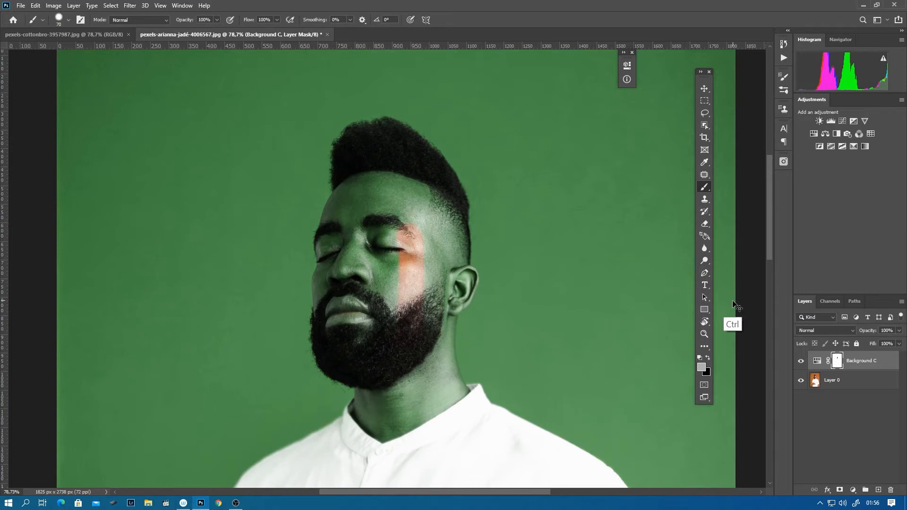
key(ctrl+z)
- Set the foreground colour to white for painting on the mask
click(708, 370)
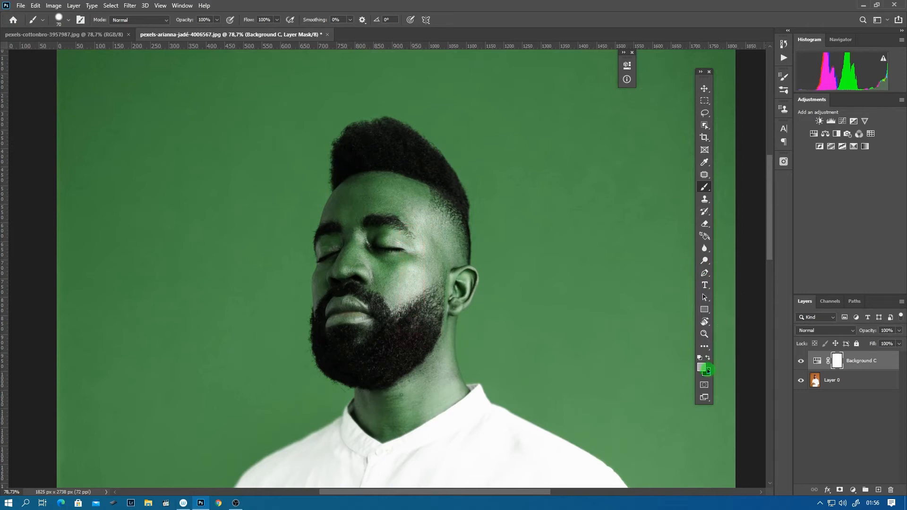
click(702, 365)
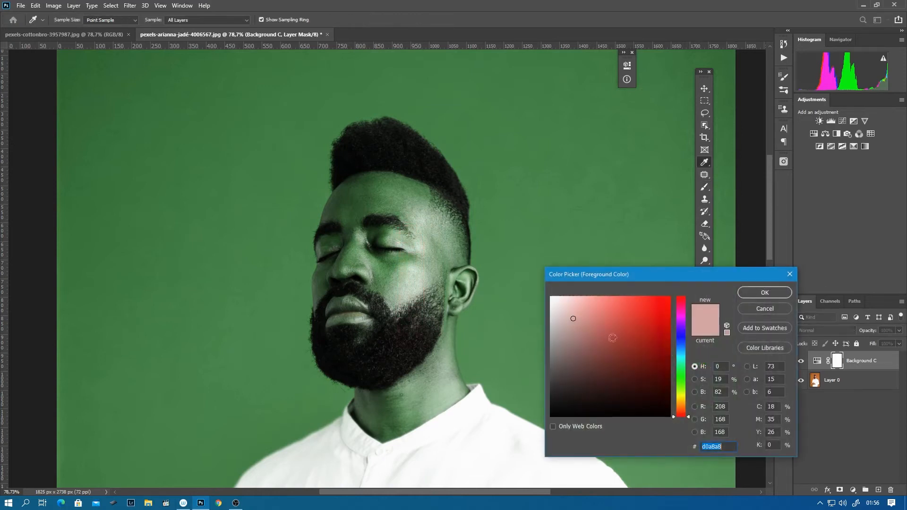
click(737, 291)
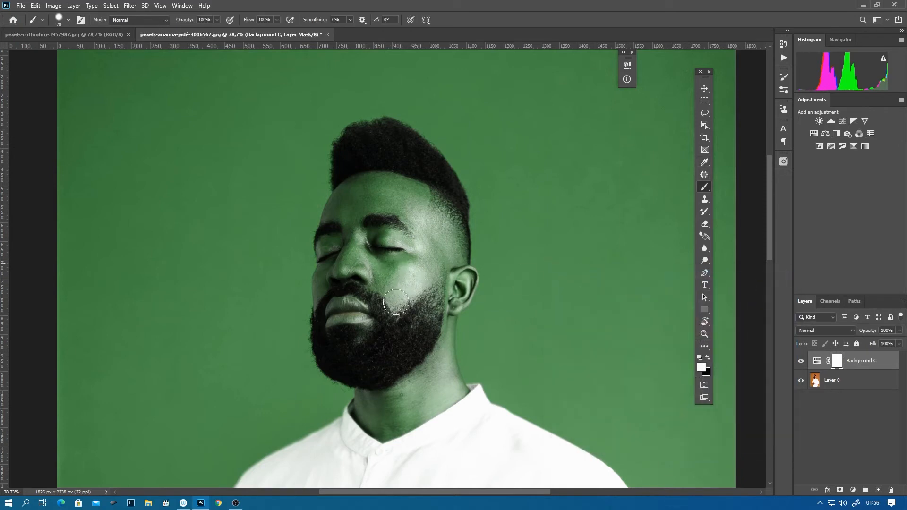
- Make black the foreground colour and white the background colour, cancelling the attempted change to another hue
click(707, 357)
click(702, 366)
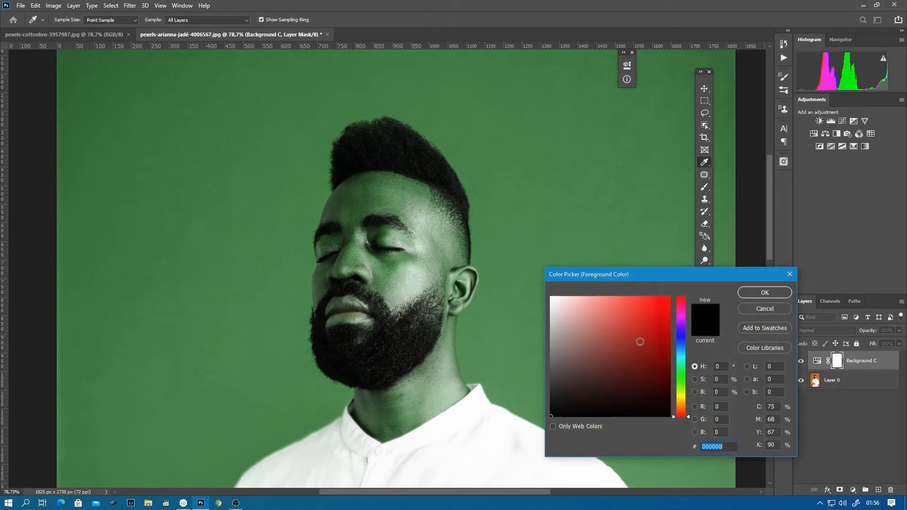
click(682, 366)
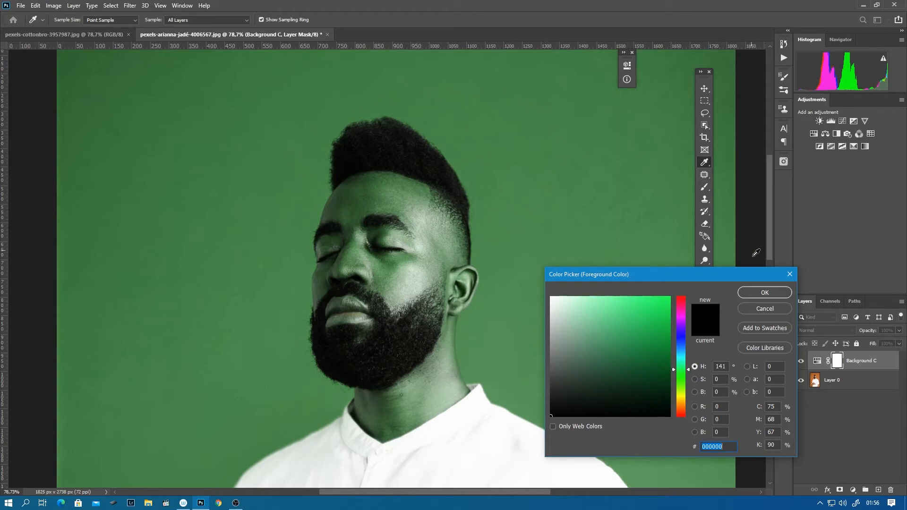
click(762, 311)
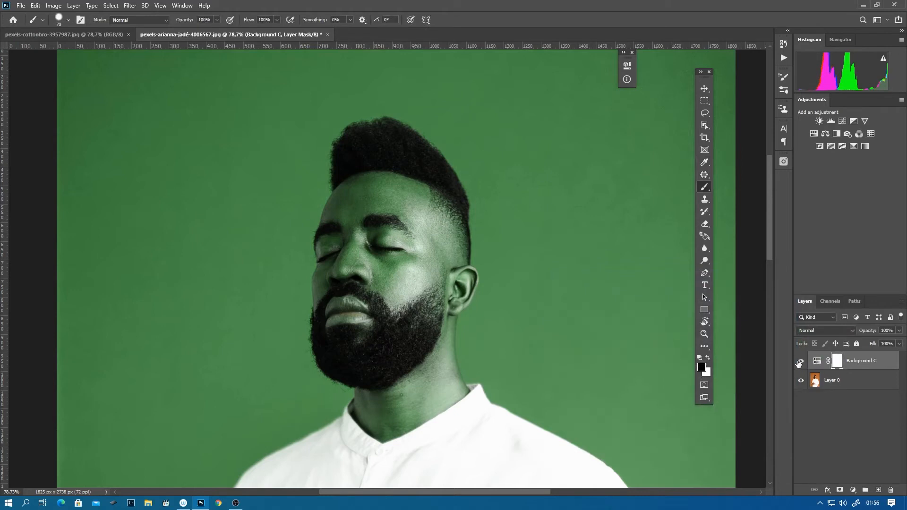
- Toggle the visibility of the Background C layer and inspect the man's original skin colour
click(800, 361)
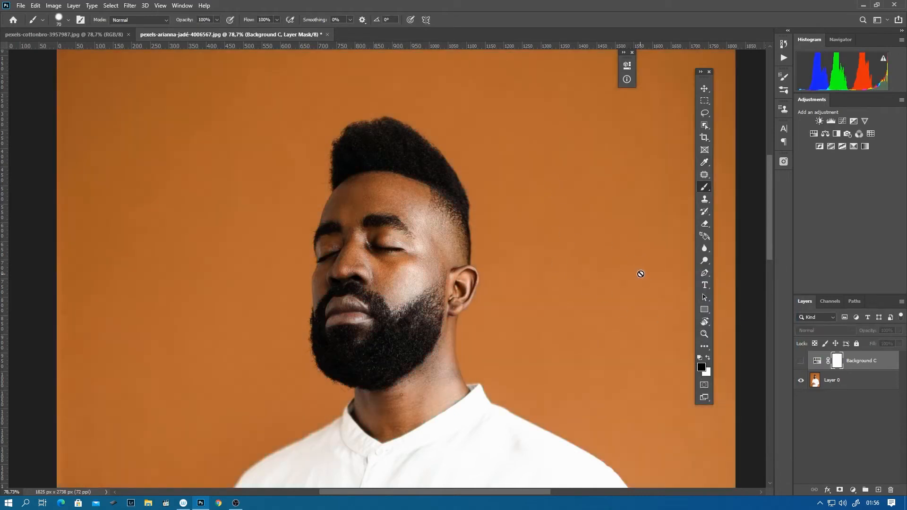
drag(544, 294, 496, 294)
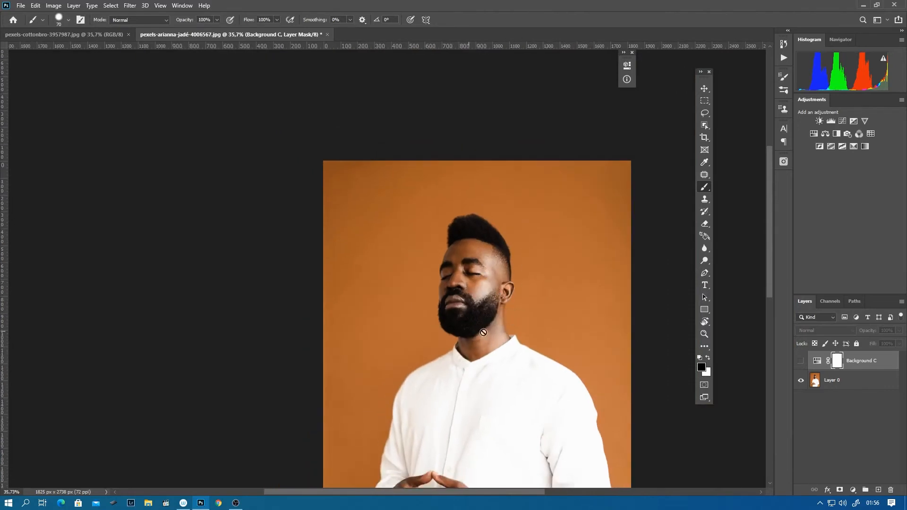
drag(467, 271, 487, 269)
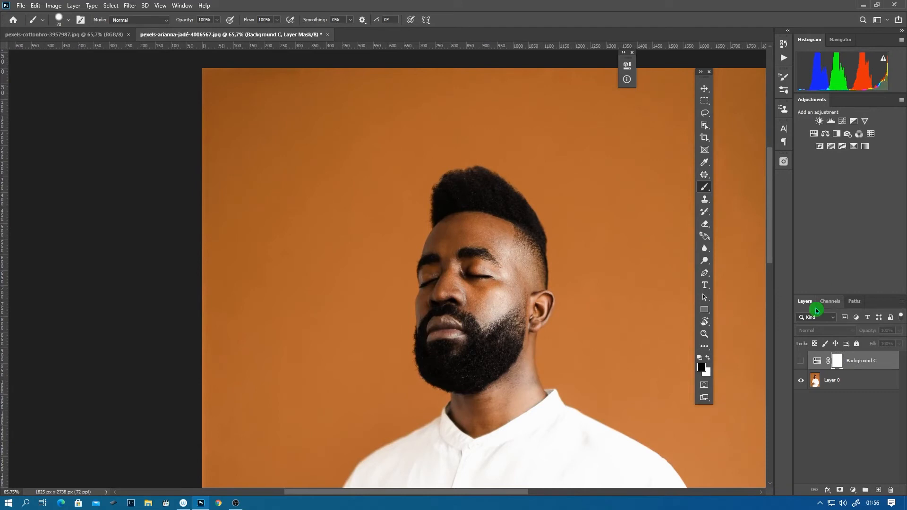
click(800, 360)
- Try a green foreground colour for painting the man's forehead on the layer mask, and undo the stroke
click(701, 367)
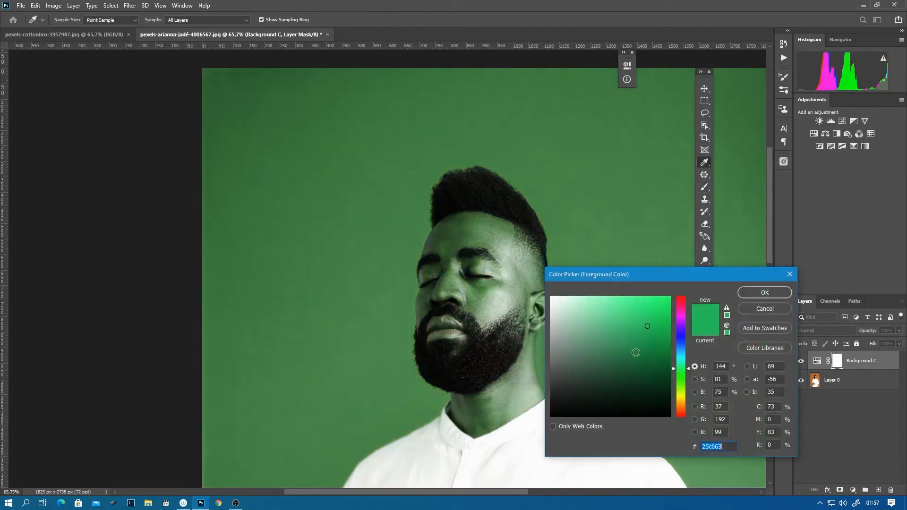
click(760, 293)
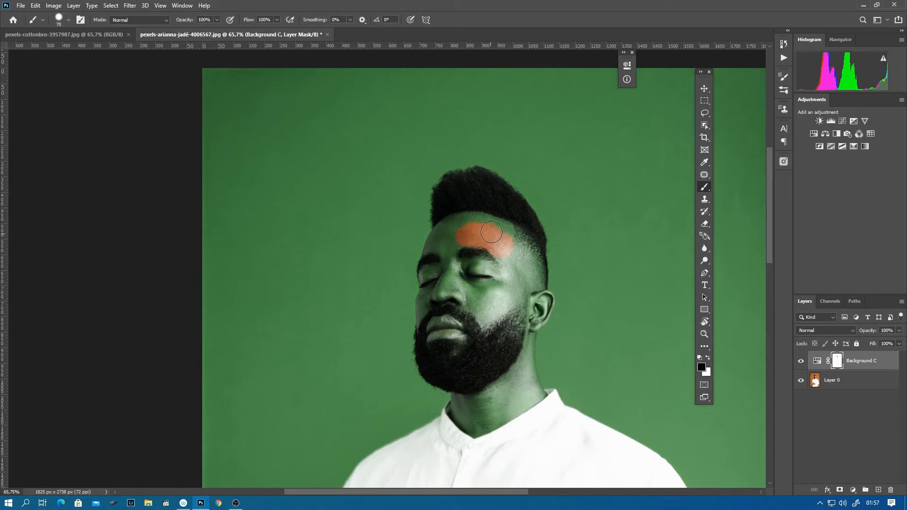
key(ctrl+z)
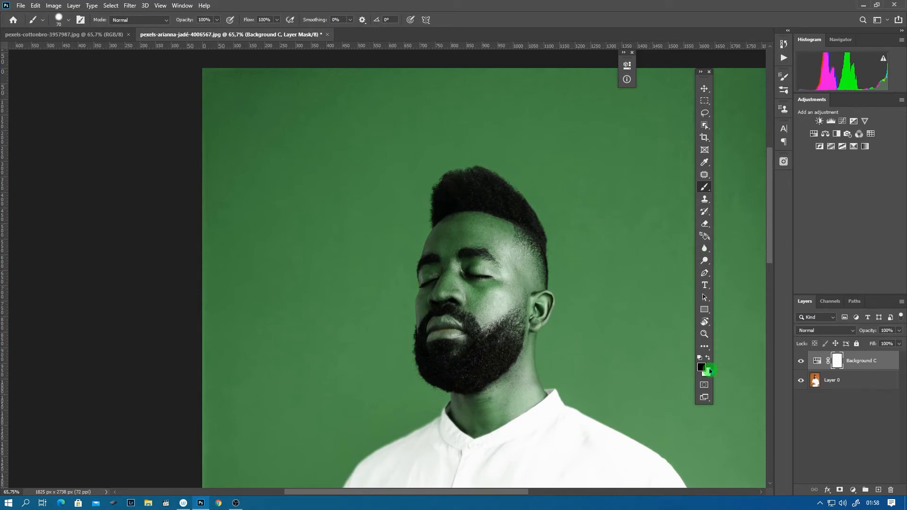
- Set the foreground colour to light grey and paint part of the forehead and cheek on the Background C layer mask
click(701, 367)
drag(637, 366, 657, 322)
click(764, 292)
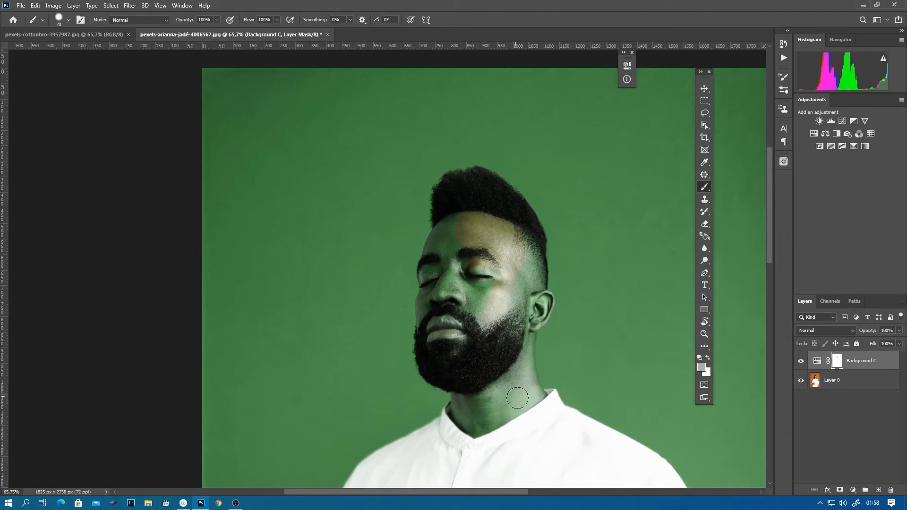
drag(510, 388, 524, 135)
drag(534, 359, 505, 356)
drag(536, 198, 493, 482)
drag(493, 481, 432, 477)
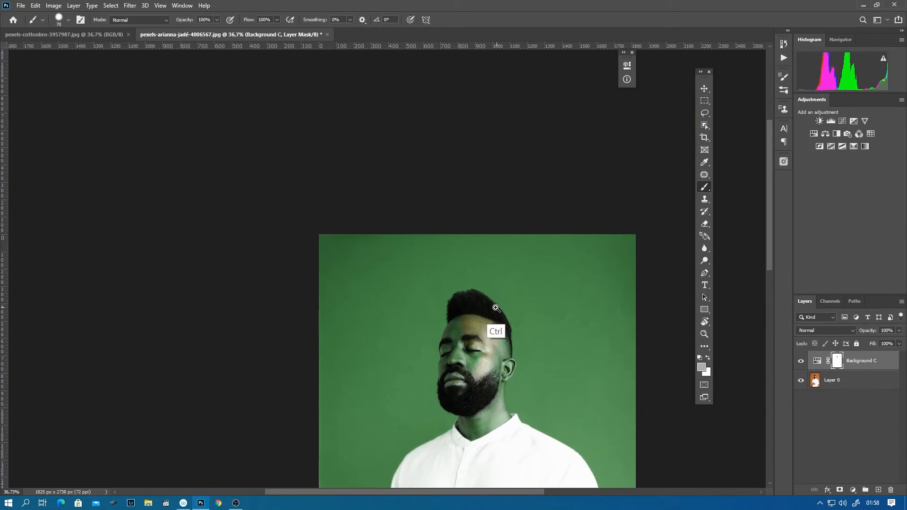
drag(465, 405, 524, 388)
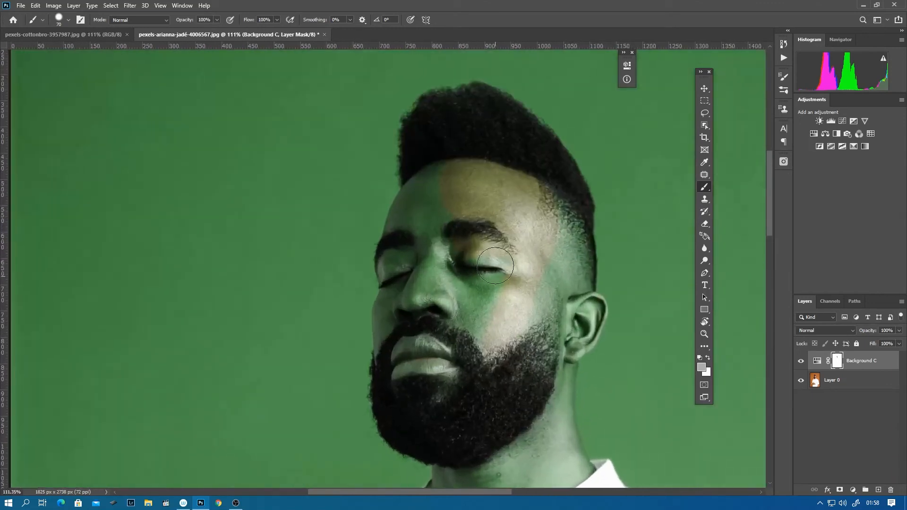
- Paint the rest of the face, the ear, the beard and the neck in light grey on the layer mask
drag(449, 247, 475, 254)
mouse_move(431, 212)
mouse_down()
mouse_move(408, 326)
mouse_move(421, 330)
mouse_up()
mouse_move(438, 208)
mouse_down()
mouse_move(424, 227)
mouse_move(404, 352)
mouse_move(419, 293)
mouse_move(469, 272)
mouse_move(488, 302)
mouse_move(512, 294)
mouse_move(549, 243)
mouse_move(558, 293)
mouse_move(525, 374)
mouse_move(567, 319)
mouse_move(650, 305)
mouse_up()
key(space)
mouse_move(580, 286)
mouse_down()
mouse_move(569, 302)
mouse_move(542, 306)
mouse_move(577, 290)
mouse_move(585, 305)
mouse_move(526, 361)
mouse_move(518, 444)
mouse_move(491, 274)
mouse_up()
key(space)
mouse_move(512, 367)
mouse_down()
mouse_move(472, 239)
mouse_move(486, 303)
mouse_move(453, 235)
mouse_move(321, 285)
mouse_move(244, 361)
mouse_move(278, 375)
mouse_move(472, 241)
mouse_move(504, 308)
mouse_move(441, 303)
mouse_move(425, 257)
mouse_move(408, 248)
mouse_move(300, 294)
mouse_move(263, 292)
mouse_up()
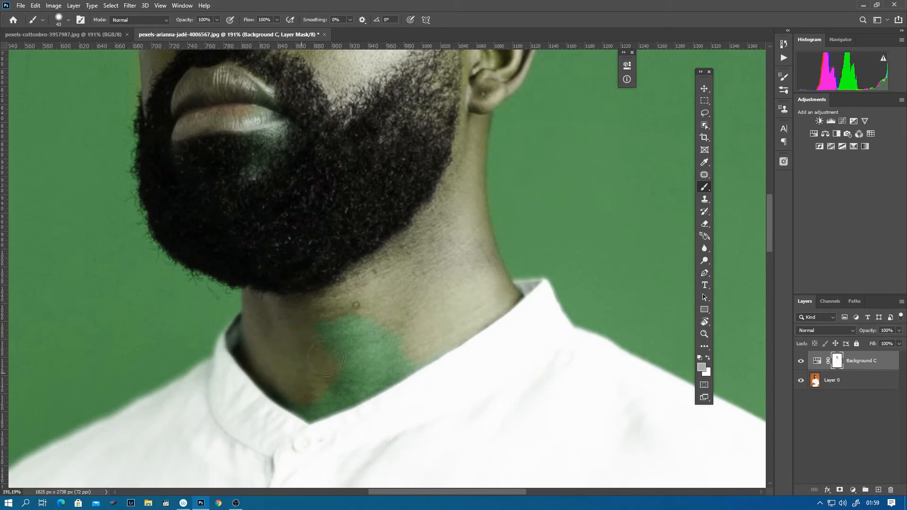
mouse_move(343, 347)
mouse_down()
mouse_move(390, 357)
mouse_move(379, 378)
mouse_move(371, 311)
mouse_move(428, 301)
mouse_move(452, 320)
mouse_move(389, 357)
mouse_up()
- Try stray mask strokes on the background beside the shoulder and along the neck's edge, and undo them
drag(462, 242, 414, 263)
drag(412, 321, 481, 333)
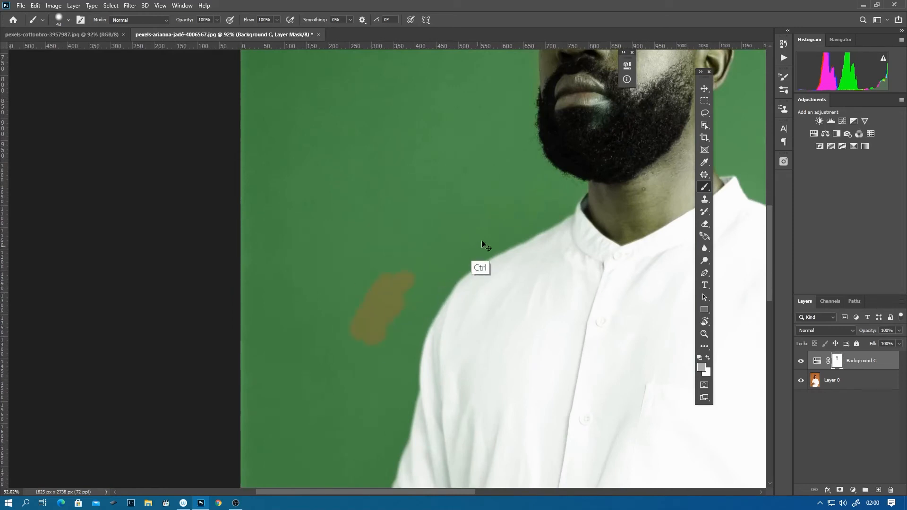
key(ctrl+z)
key(ctrl+z)
drag(594, 218, 292, 419)
mouse_move(489, 276)
mouse_down()
mouse_move(515, 285)
mouse_move(522, 300)
mouse_move(514, 281)
mouse_up()
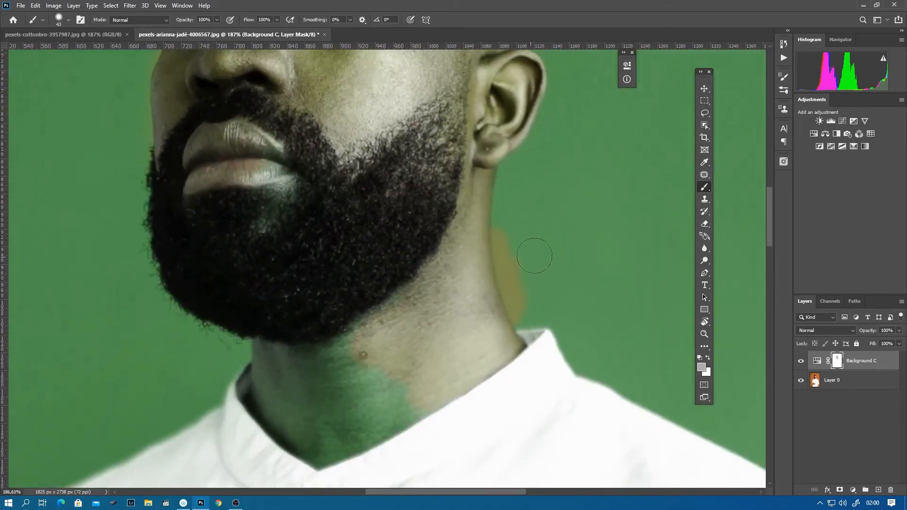
key(ctrl+z)
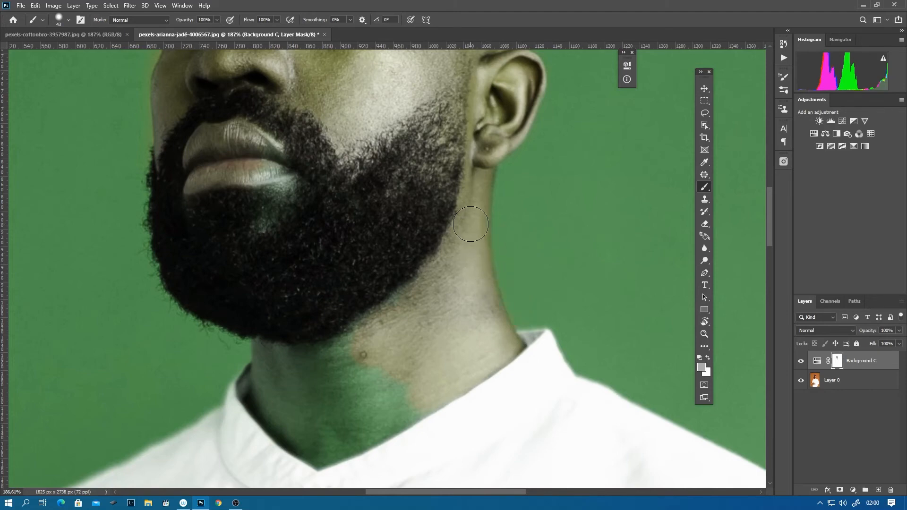
- Paint past the neck's edge in light grey on the layer mask, and paint the spill back in white
drag(484, 294, 524, 272)
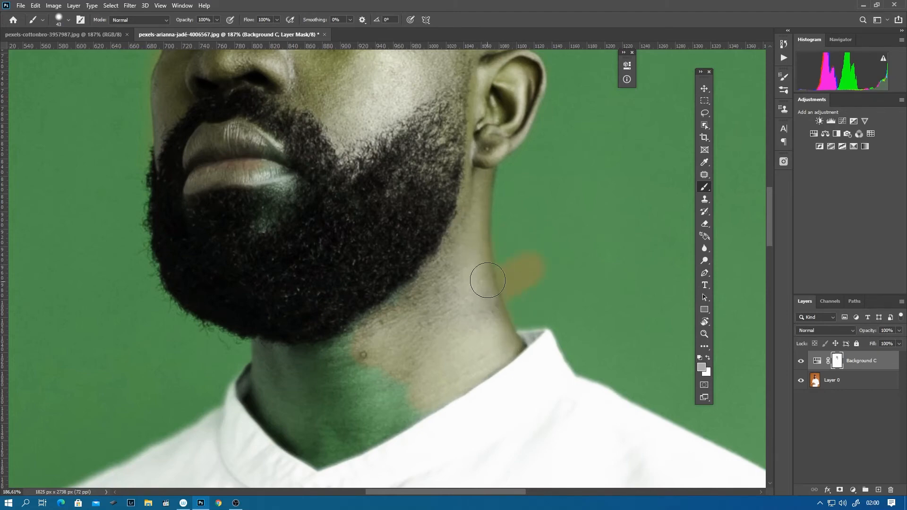
click(709, 358)
drag(534, 259, 514, 286)
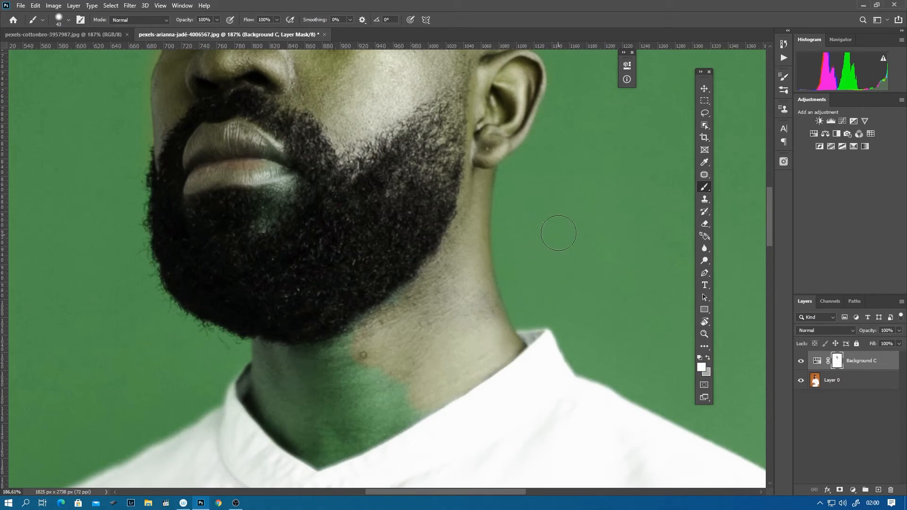
click(707, 357)
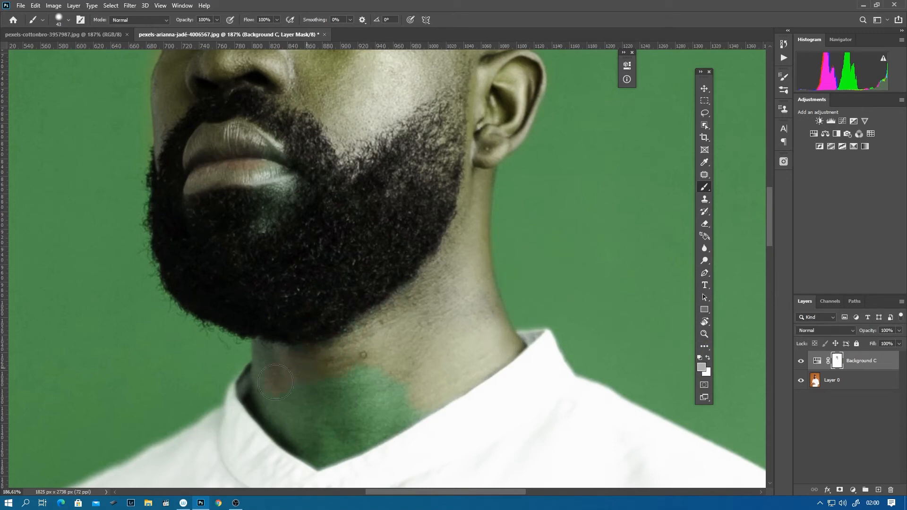
- Paint the remaining green areas of the neck, chin and face in light grey on the layer mask
mouse_move(338, 410)
mouse_down()
mouse_move(388, 372)
mouse_move(374, 364)
mouse_move(372, 433)
mouse_move(459, 374)
mouse_up()
drag(372, 357, 487, 421)
mouse_move(390, 262)
mouse_down()
mouse_move(381, 200)
mouse_move(414, 405)
mouse_up()
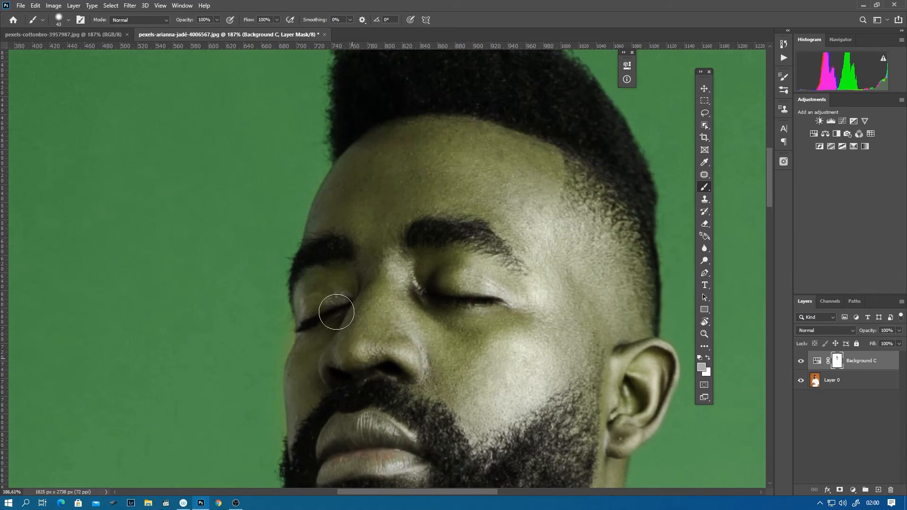
key(x)
scroll(354, 232, down, 6)
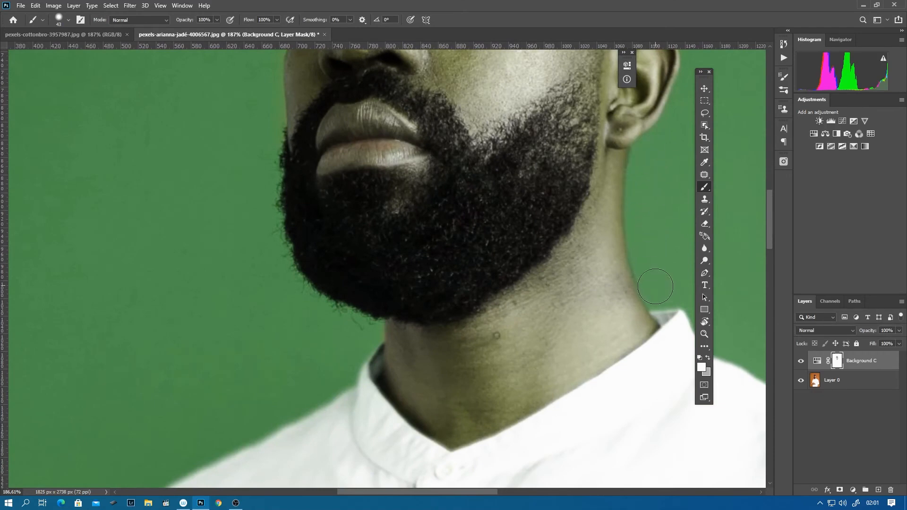
- Paint the hands and wrist in light grey on the layer mask, enlarging the brush to 141
scroll(613, 278, up, 6)
scroll(533, 348, right, 3)
drag(534, 349, 481, 351)
drag(465, 407, 486, 146)
drag(466, 425, 449, 147)
key(x)
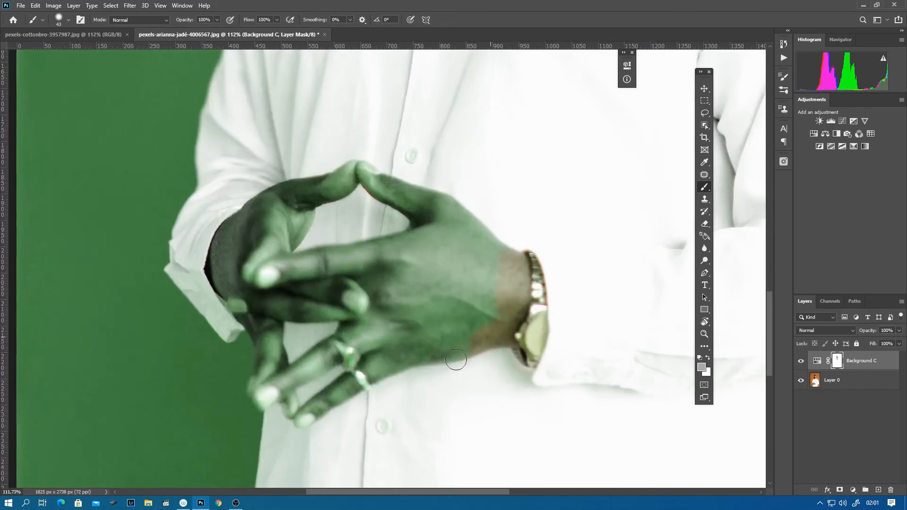
right_click(456, 333)
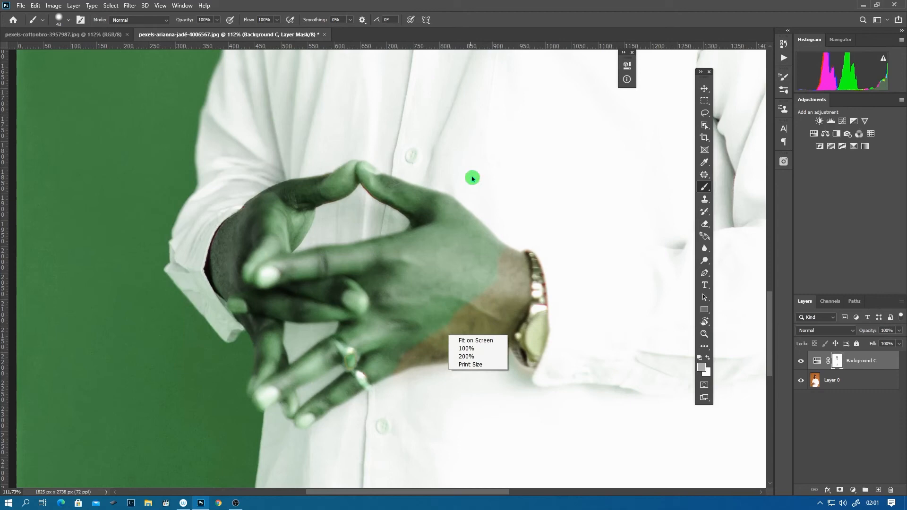
drag(413, 269, 458, 266)
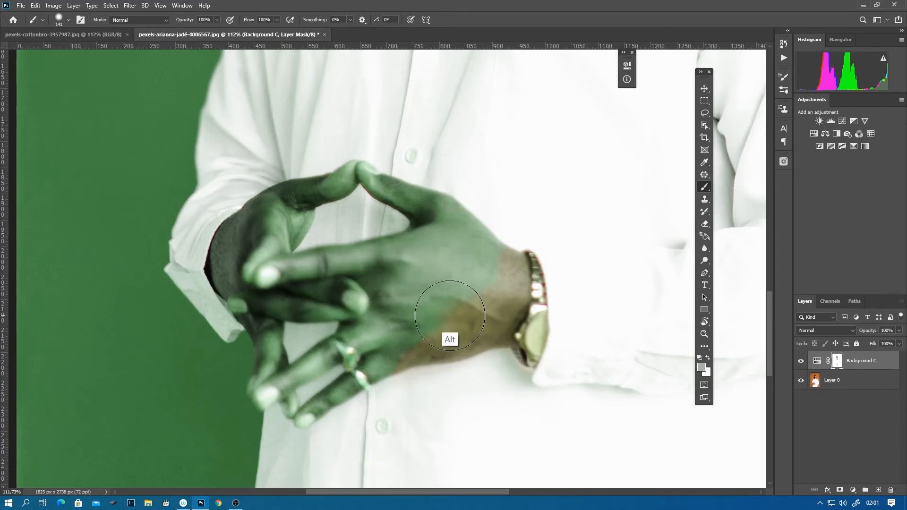
mouse_move(459, 286)
mouse_down()
mouse_move(457, 222)
mouse_move(293, 196)
mouse_move(253, 233)
mouse_move(369, 265)
mouse_move(344, 411)
mouse_move(286, 291)
mouse_move(284, 330)
mouse_move(374, 318)
mouse_up()
- Reduce the brush size to 51 and paint the remaining green fingertips and hand edges on the layer mask
scroll(374, 318, up, 5)
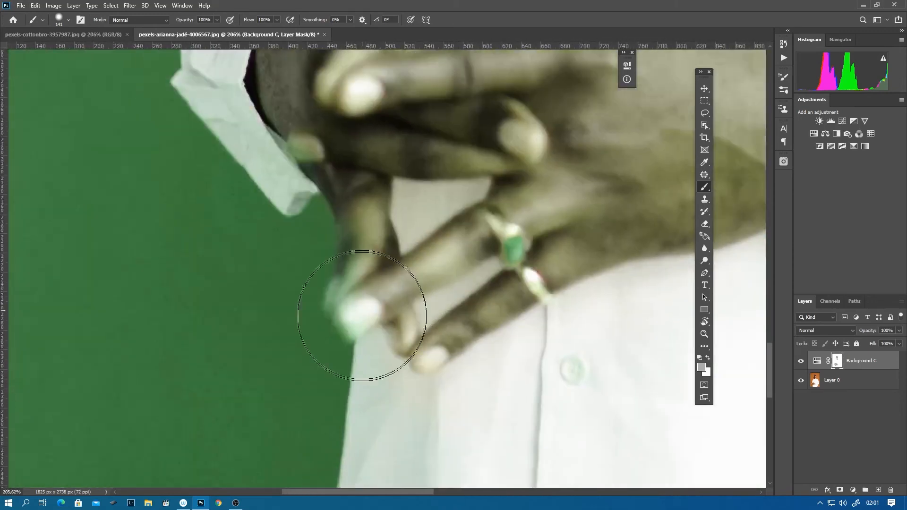
drag(373, 316, 325, 333)
mouse_move(380, 301)
mouse_down()
mouse_move(363, 313)
mouse_move(359, 291)
mouse_move(364, 324)
mouse_up()
scroll(431, 314, up, 4)
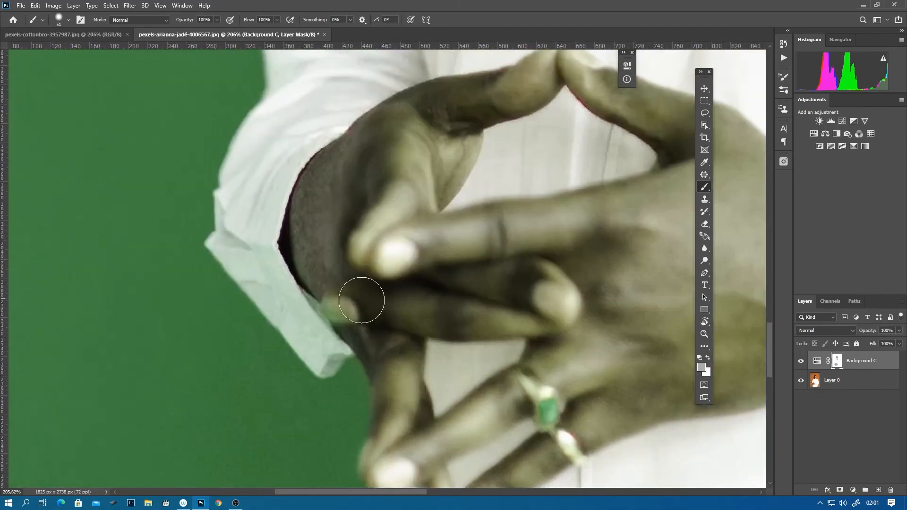
scroll(466, 252, down, 6)
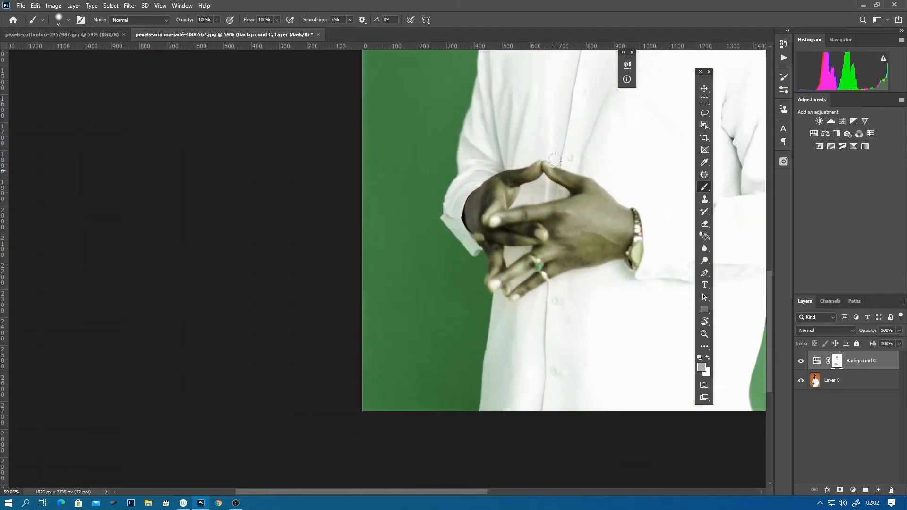
drag(614, 196, 571, 227)
drag(604, 137, 343, 307)
mouse_move(388, 266)
mouse_down()
mouse_move(430, 259)
mouse_move(402, 260)
mouse_up()
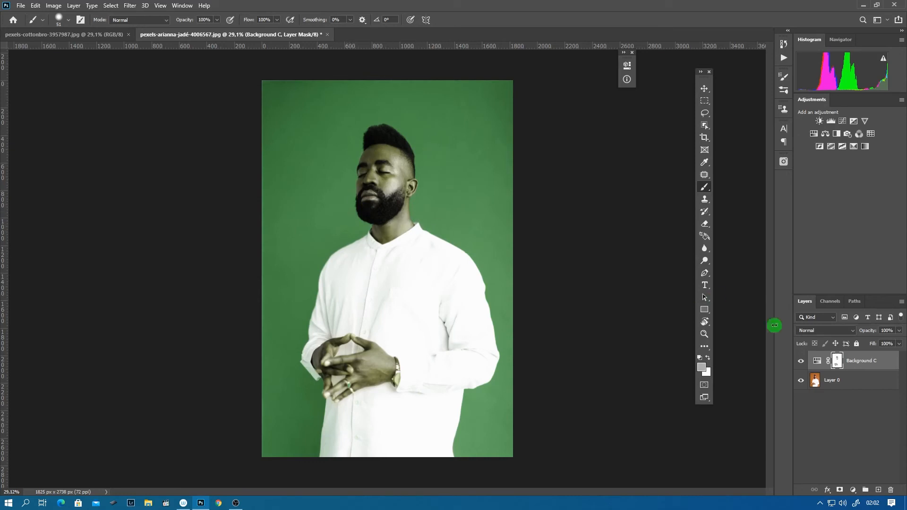
- Toggle the visibility of the Background C layer several times to compare the masked result with the original photo
click(800, 361)
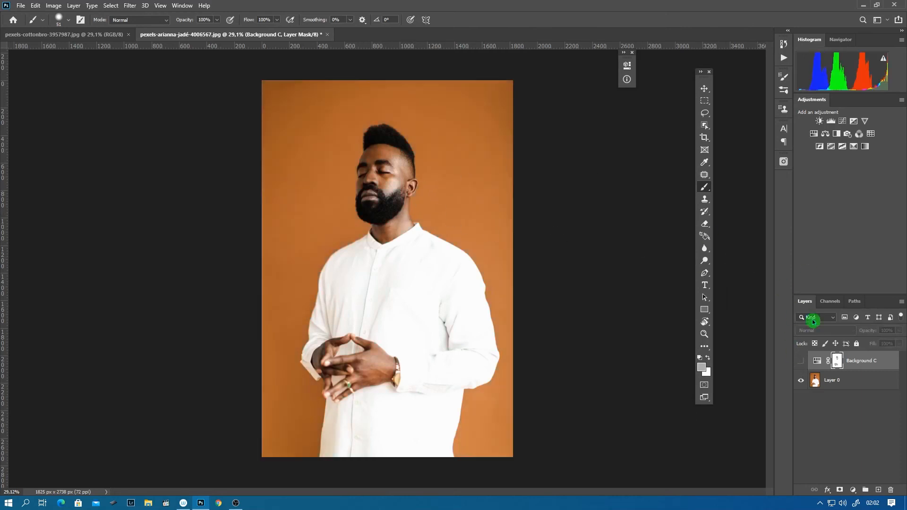
click(800, 362)
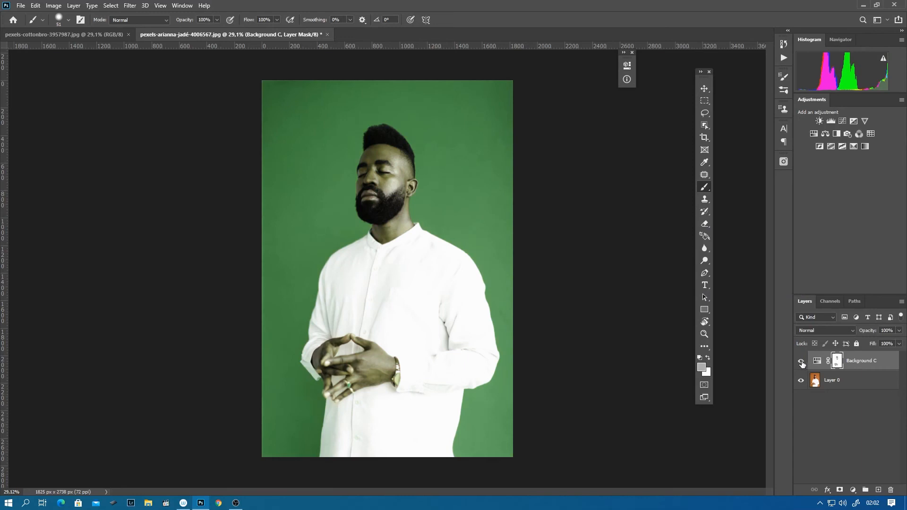
click(800, 362)
click(800, 363)
click(802, 365)
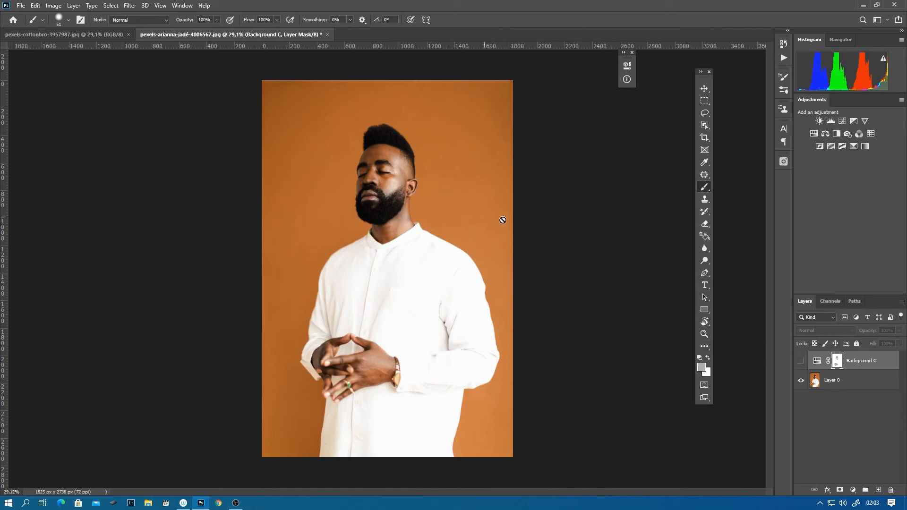
click(801, 362)
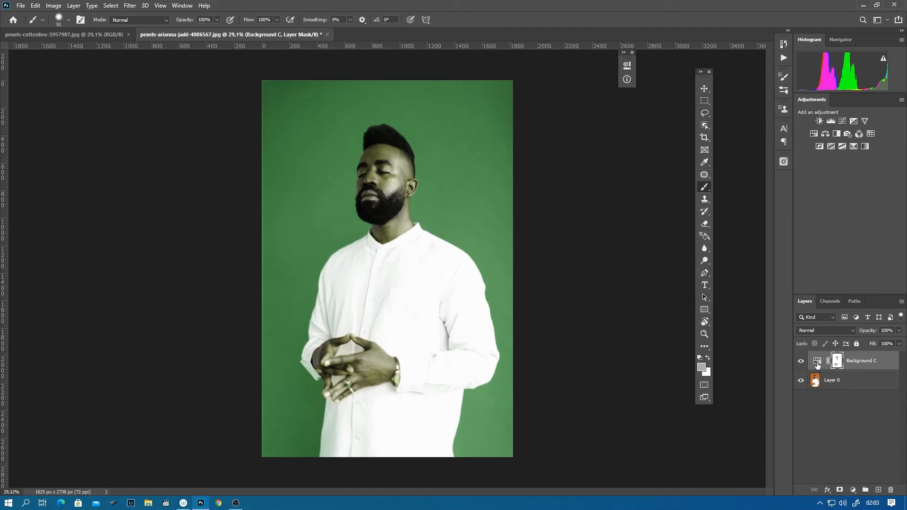
- Set the Background C adjustment's Hue to -10 and Lightness to -6, and try Saturation at +50 before lowering it to near zero
double_click(817, 364)
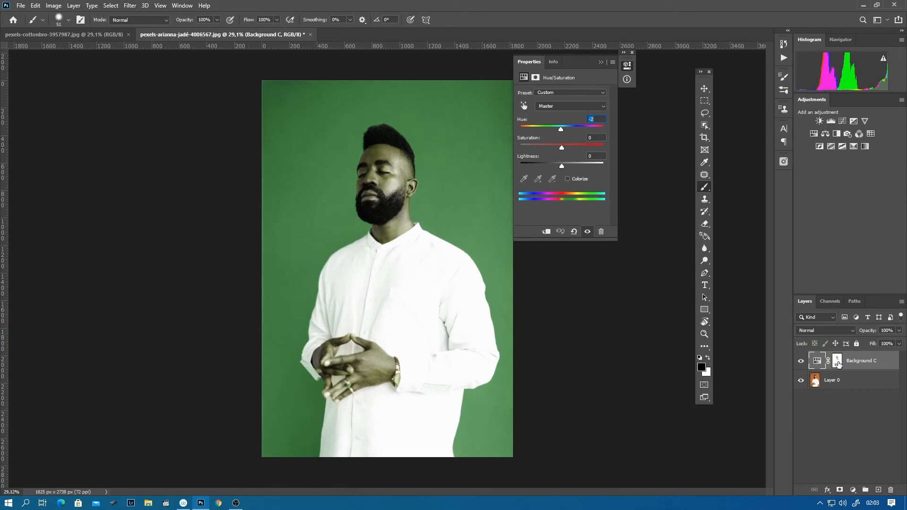
click(530, 130)
click(559, 132)
drag(560, 132, 582, 147)
drag(562, 166, 559, 166)
drag(572, 129, 557, 134)
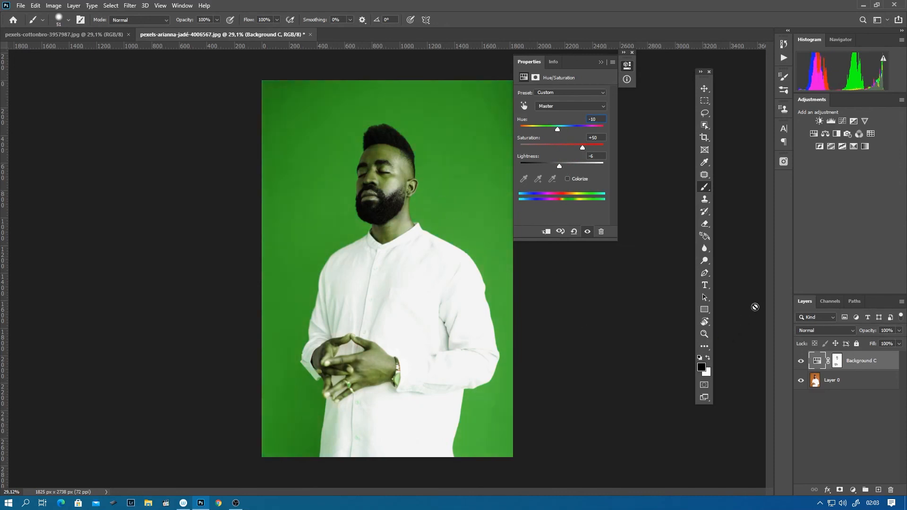
drag(582, 148, 562, 148)
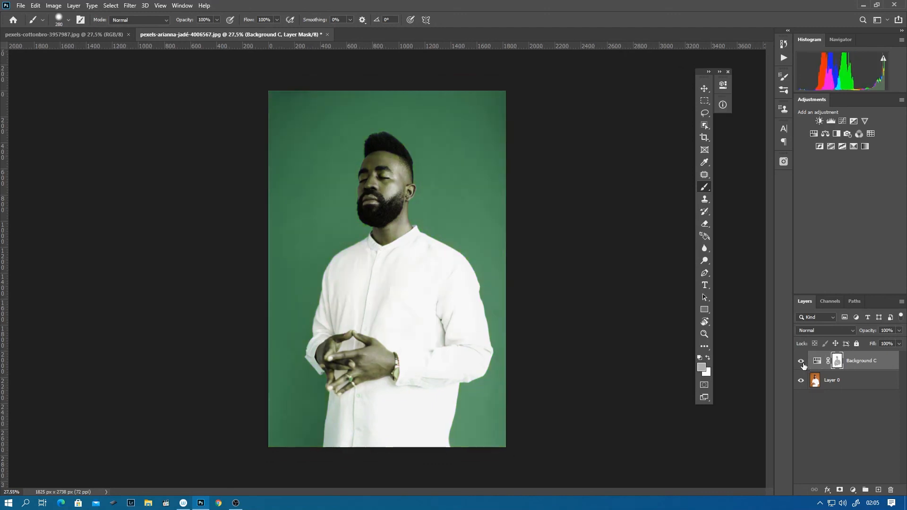
- Toggle the Background C layer off and on twice to compare the adjusted green background with the original
click(800, 361)
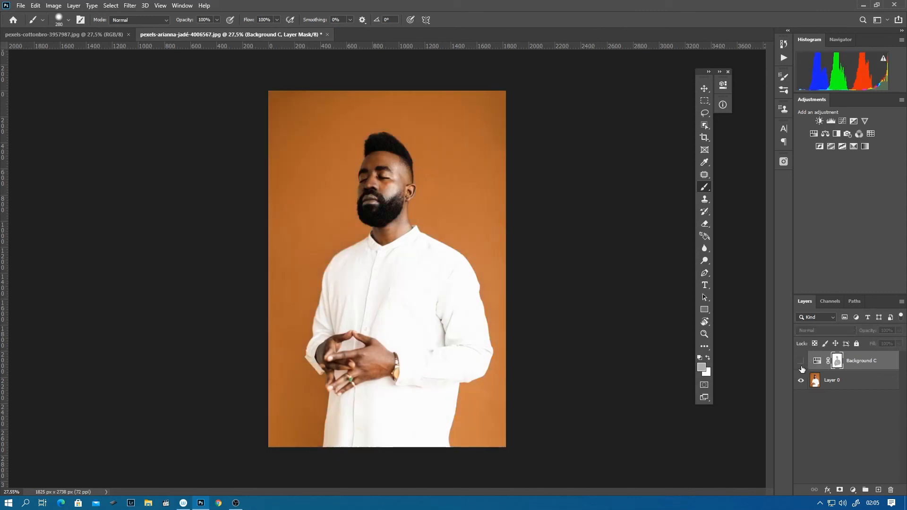
click(800, 362)
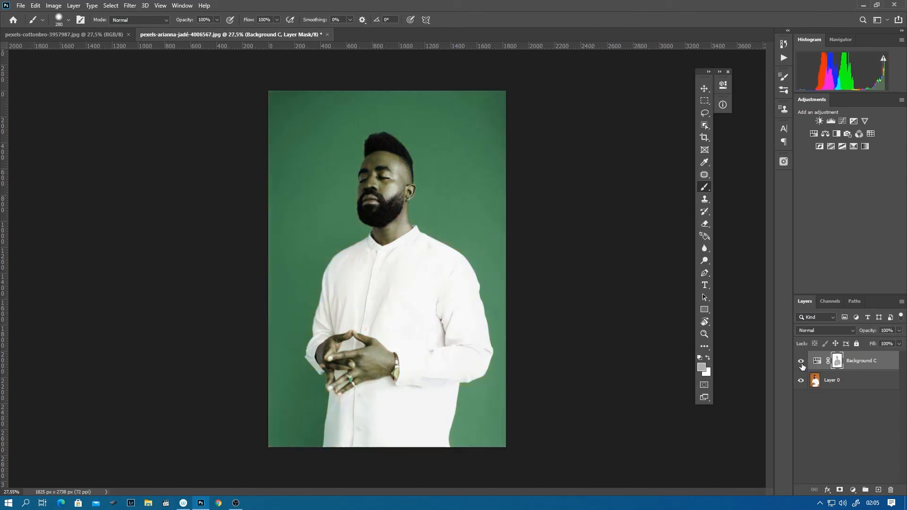
click(800, 364)
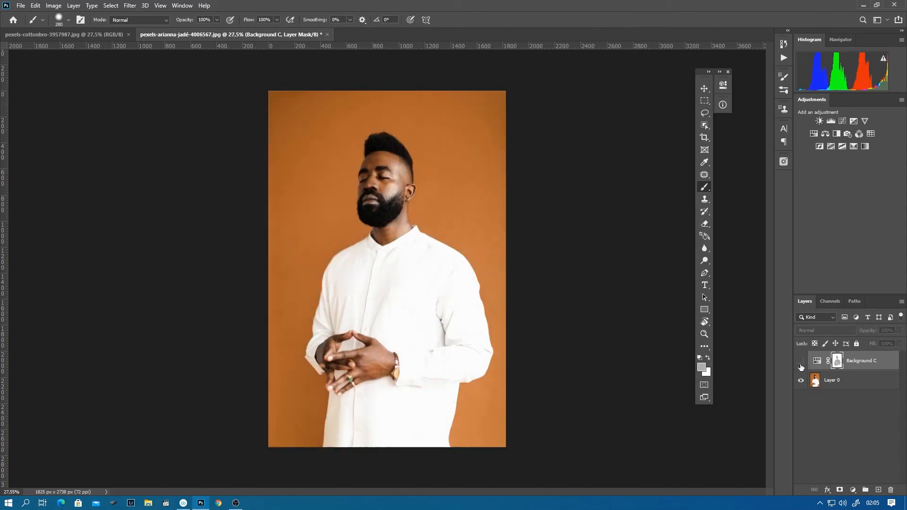
click(801, 361)
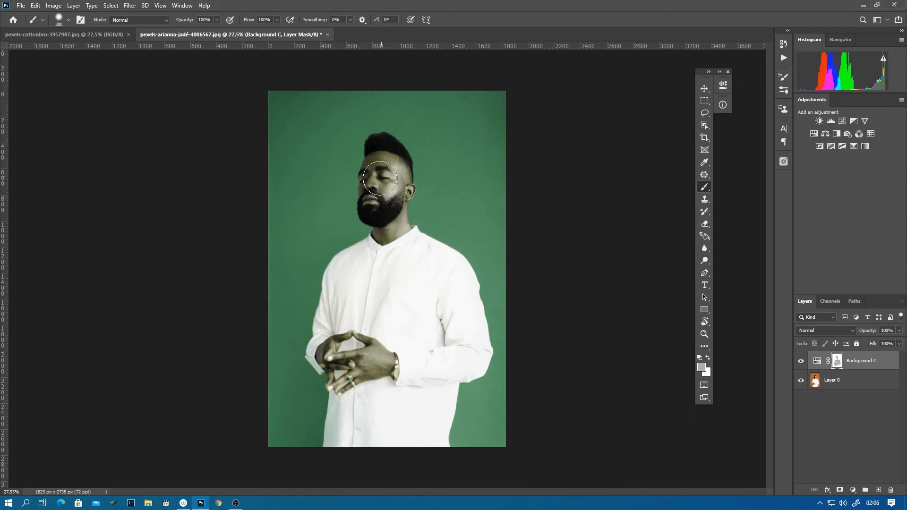
- Set the background colour to black (#000000) for painting on the mask
click(707, 372)
click(607, 415)
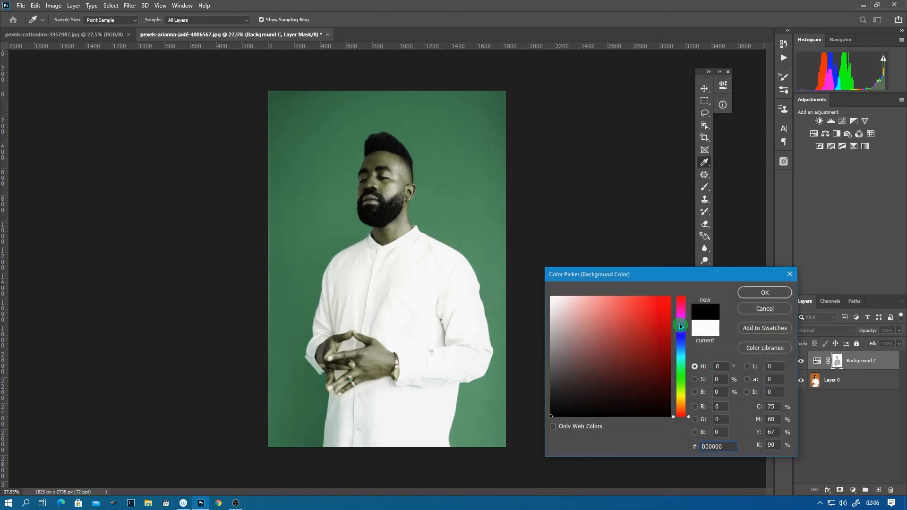
click(759, 295)
- Try painting the man's cheek in black on the layer mask with an 80-pixel brush, and undo the stroke
drag(390, 190, 466, 196)
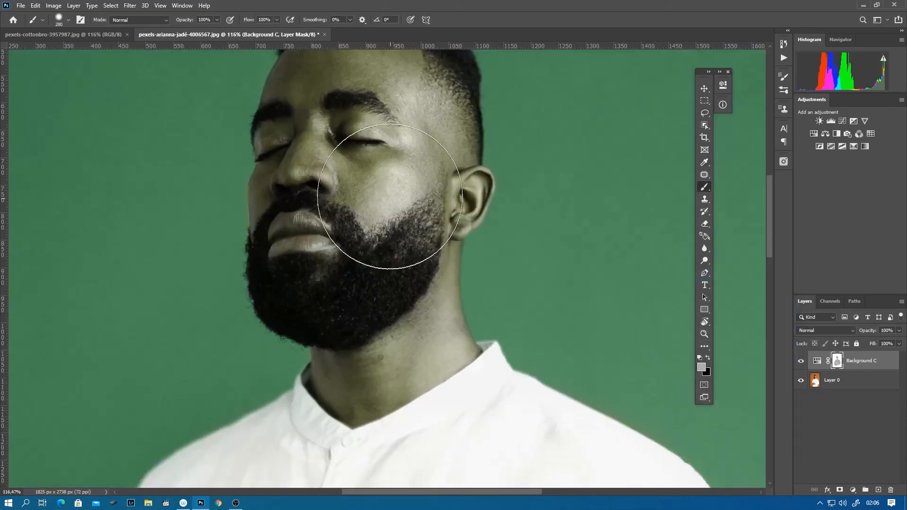
drag(404, 243, 348, 255)
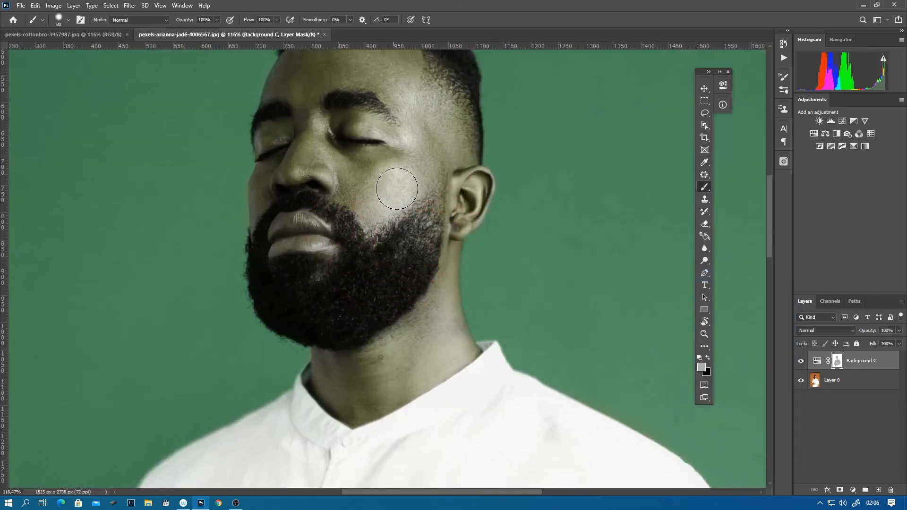
mouse_move(395, 186)
mouse_down()
mouse_move(371, 198)
mouse_move(368, 210)
mouse_up()
drag(546, 303, 464, 303)
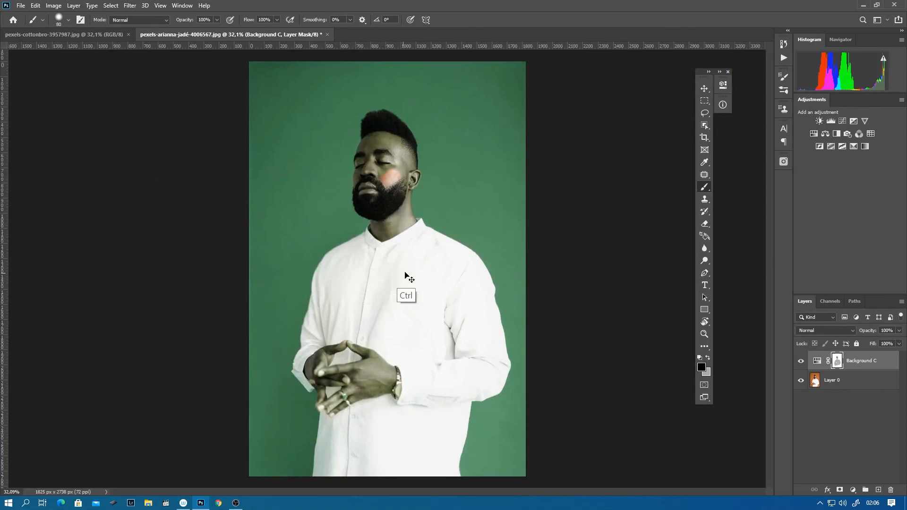
key(ctrl+z)
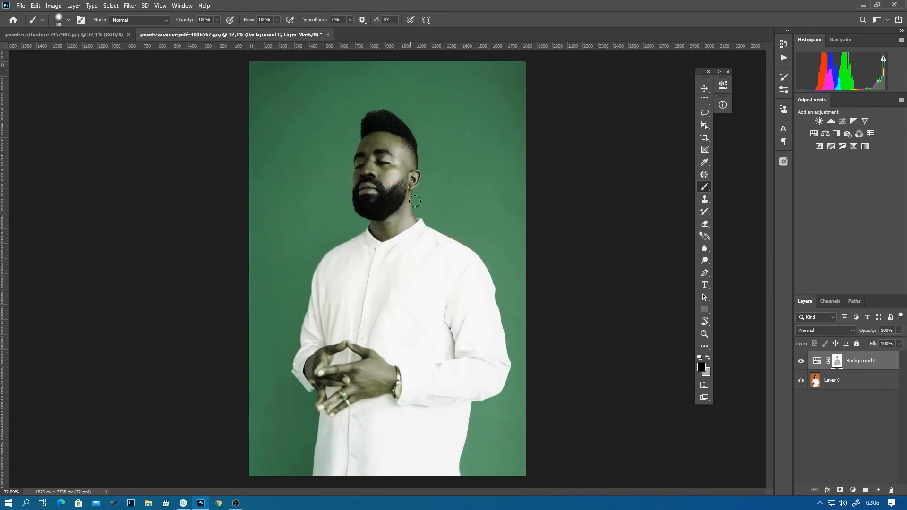